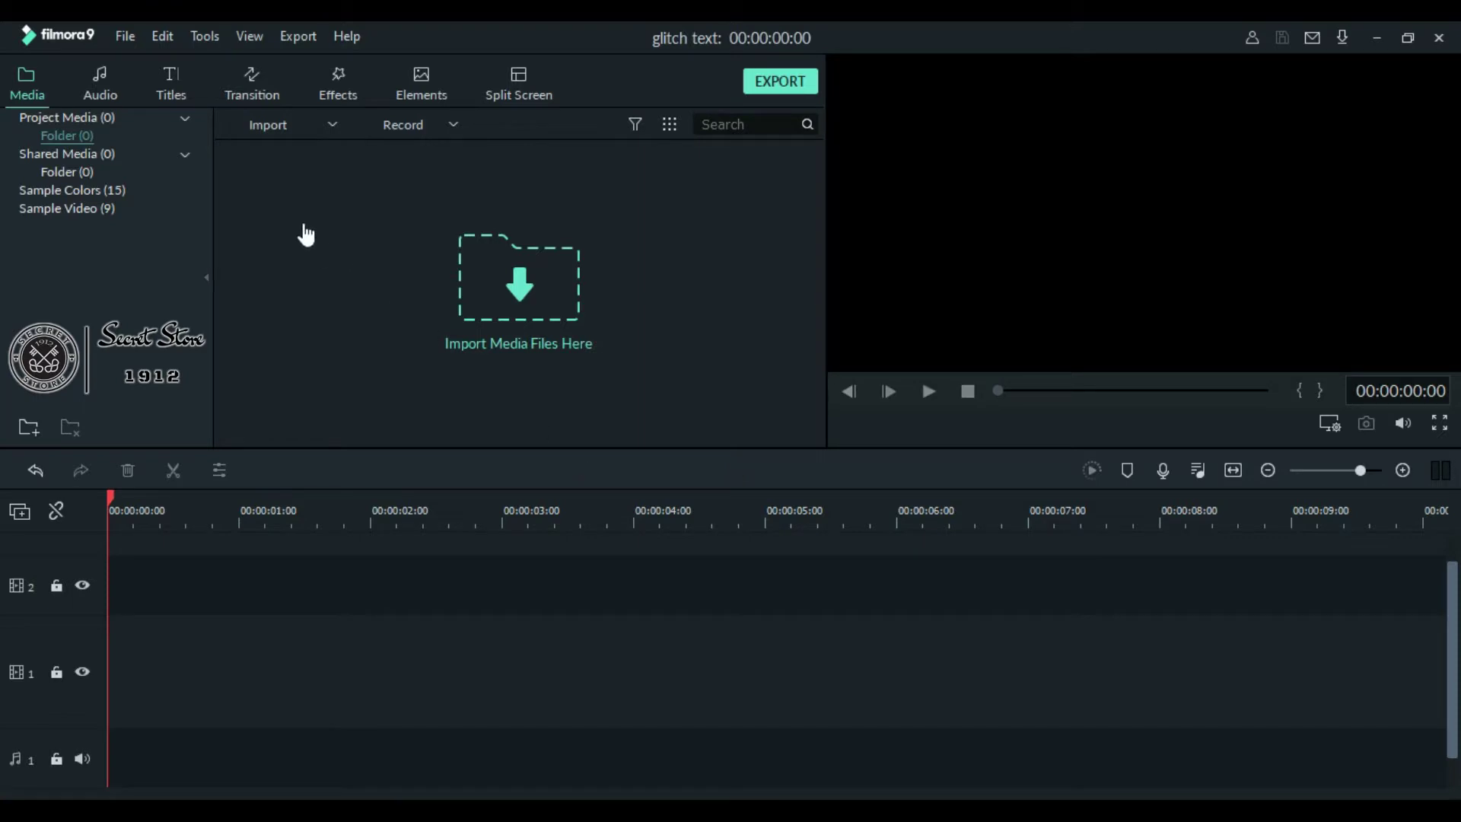
# - Drop the Title 41 template at the start of track 1, fit the timeline and open its text settings
pyautogui.click(172, 88)
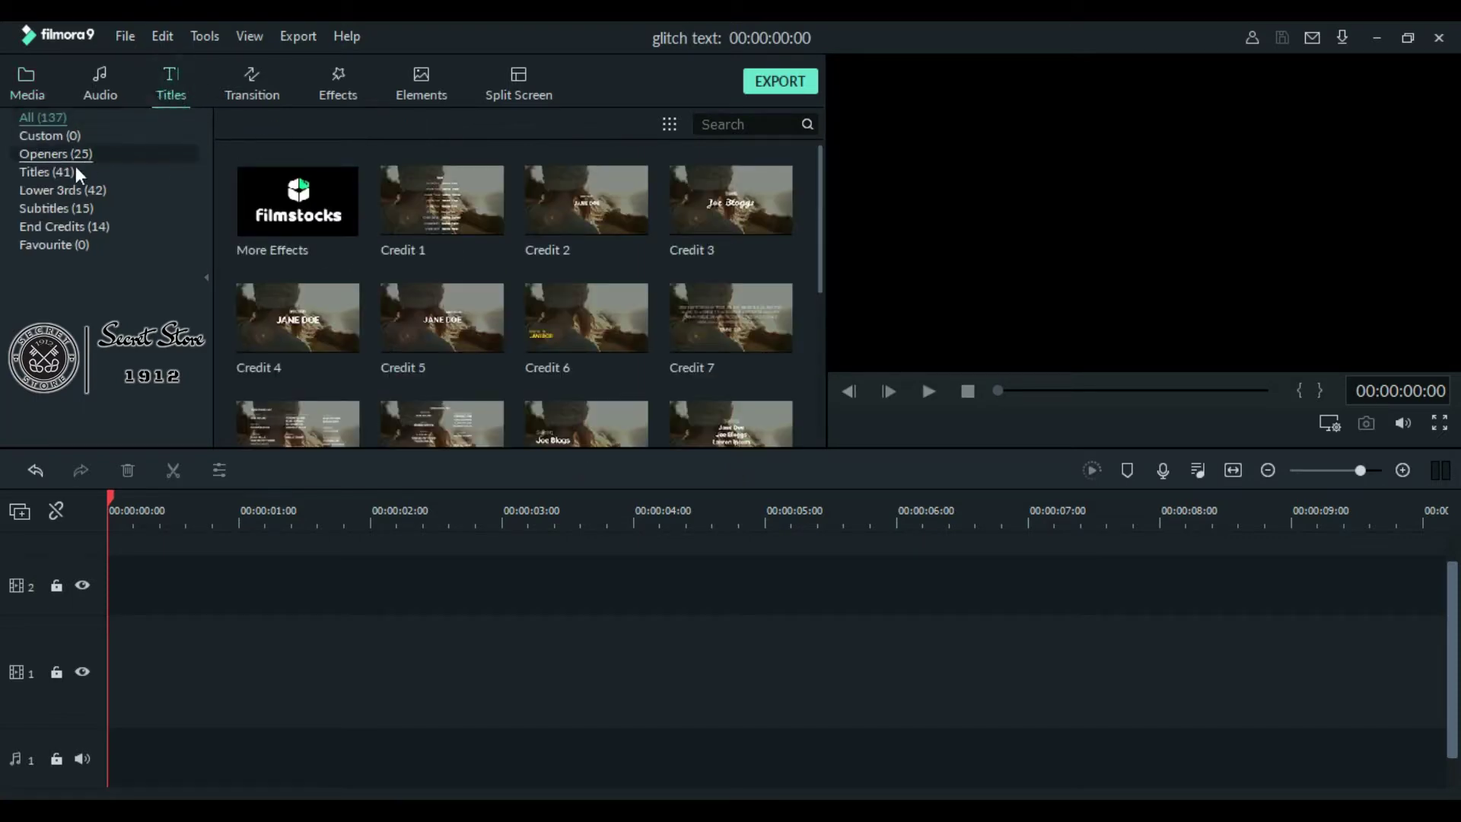
pyautogui.click(42, 176)
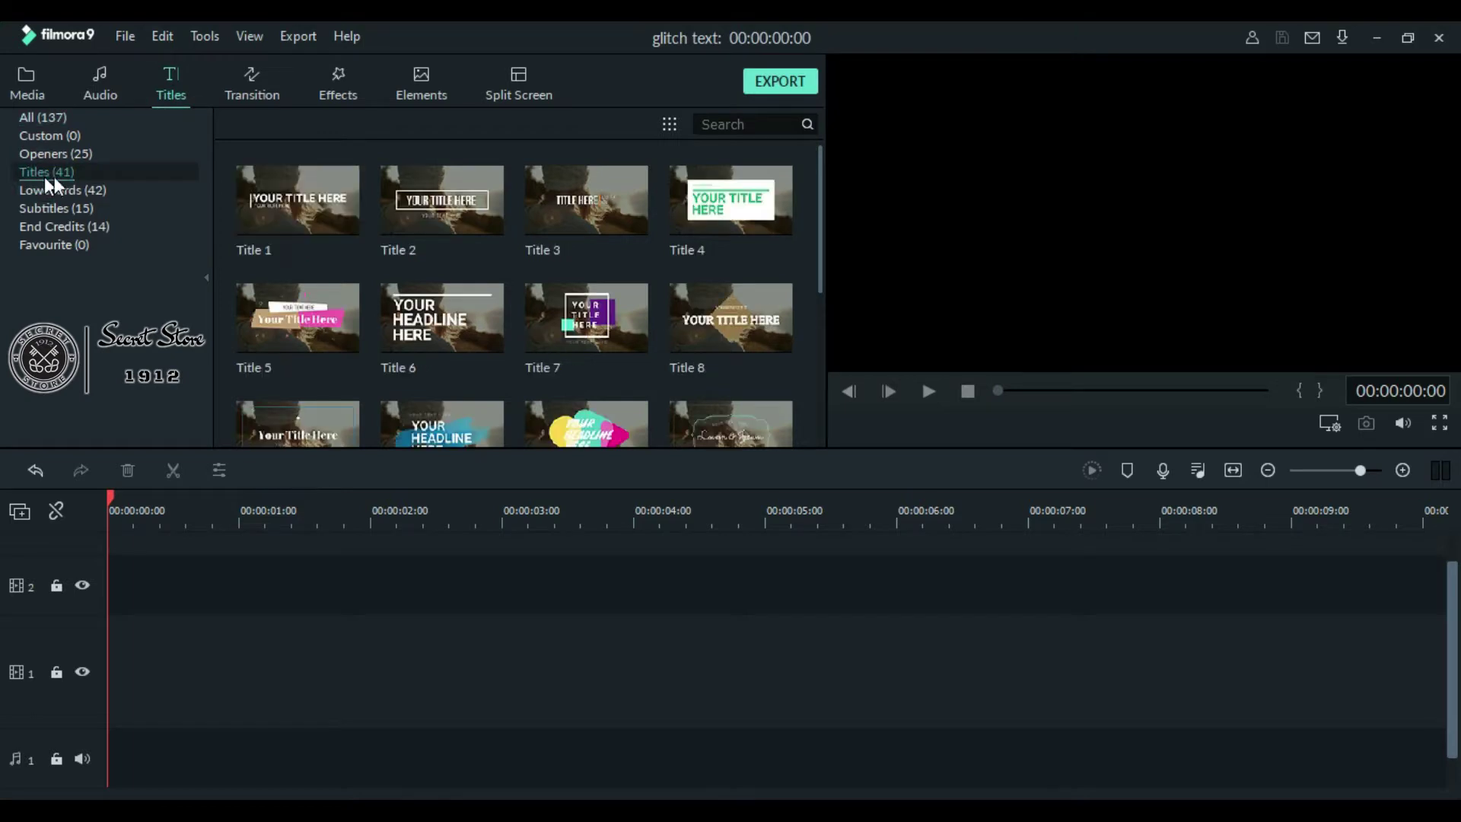
pyautogui.moveTo(818, 210); pyautogui.dragTo(506, 449)
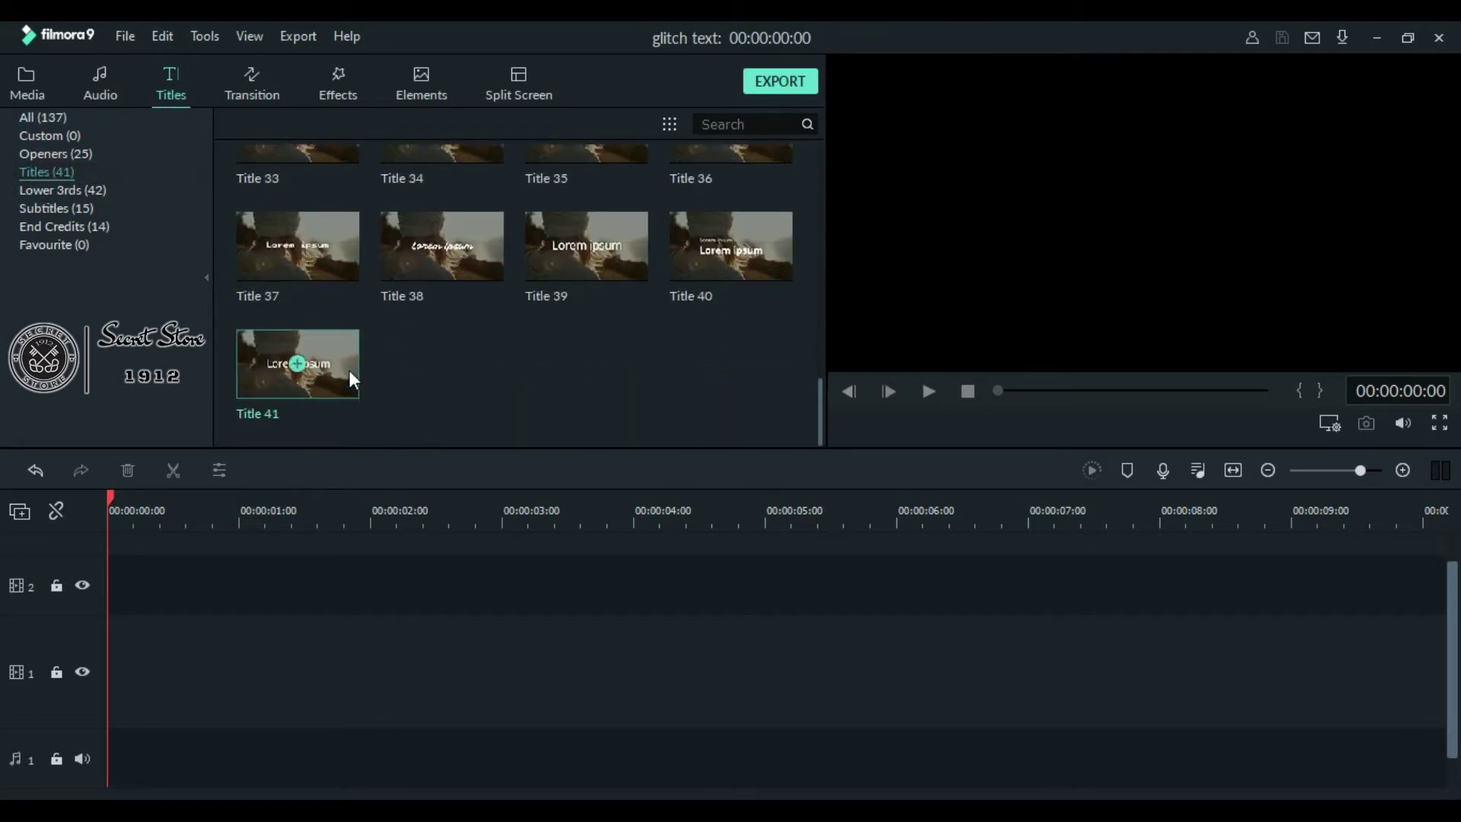
pyautogui.moveTo(349, 368); pyautogui.dragTo(120, 659)
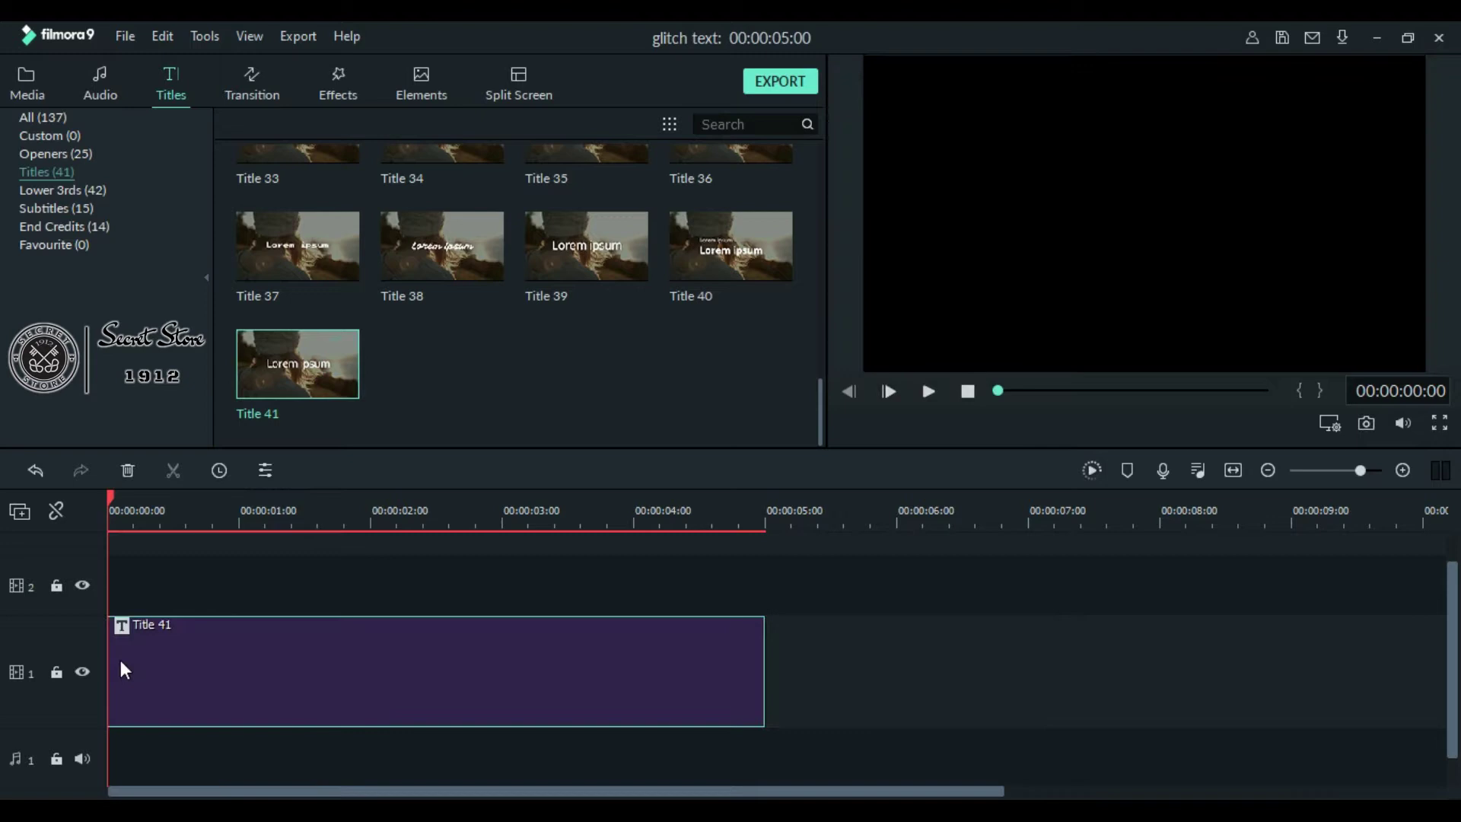
pyautogui.click(1232, 470)
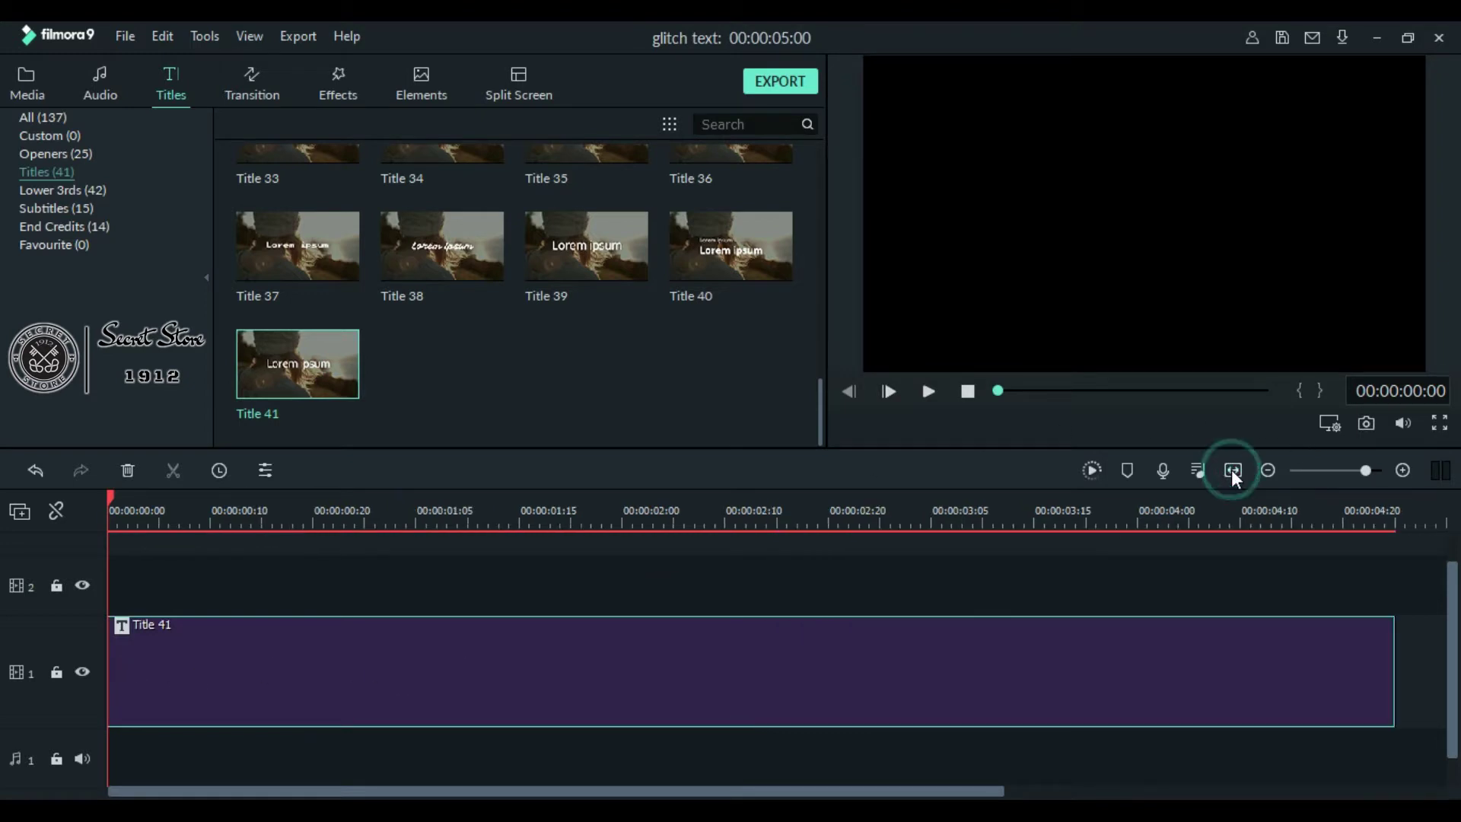
pyautogui.doubleClick(870, 669)
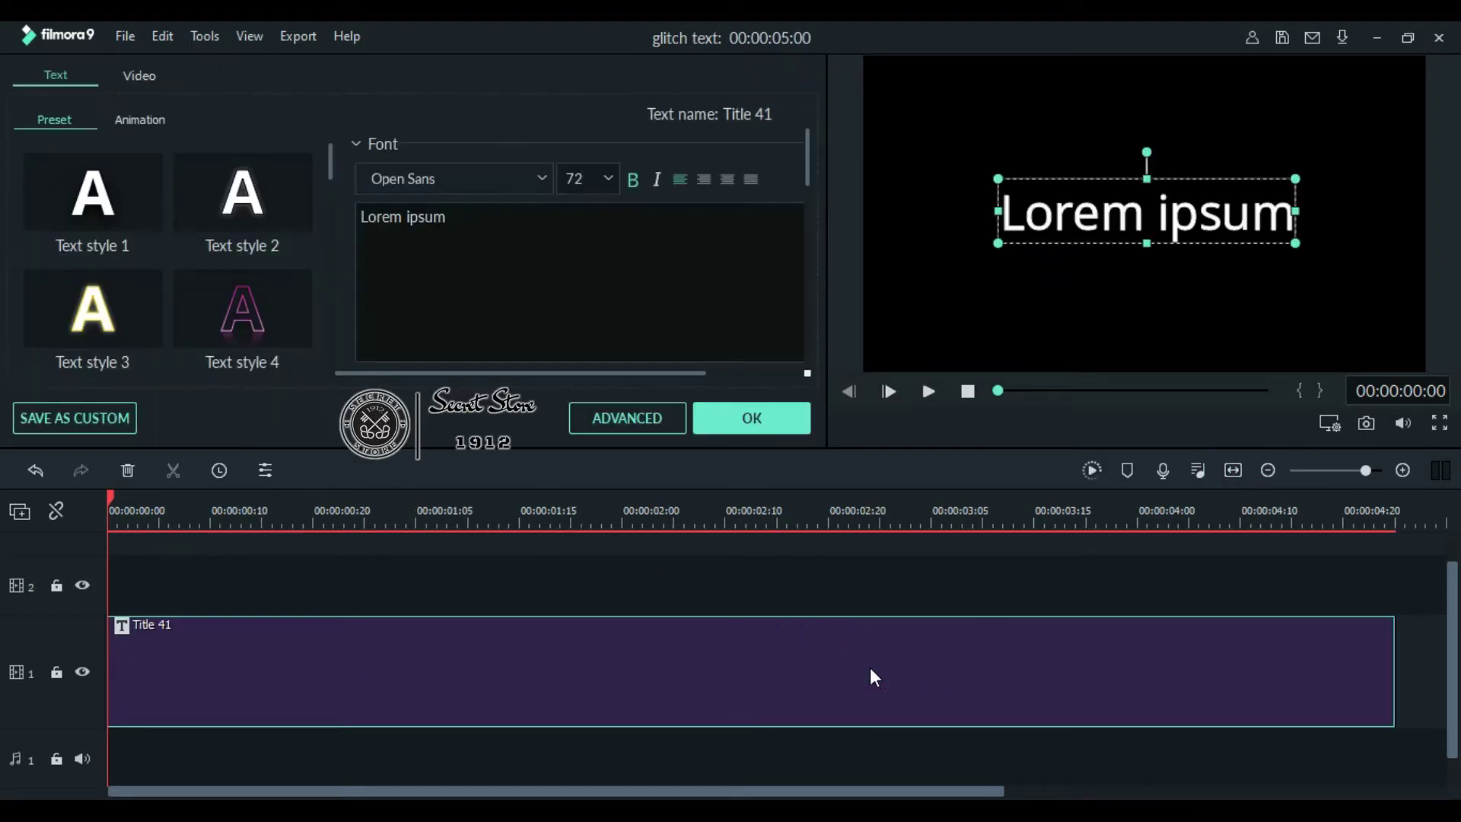
# - Replace the placeholder text with GLITCH in Open Sans Extrabold, size 150
pyautogui.click(628, 426)
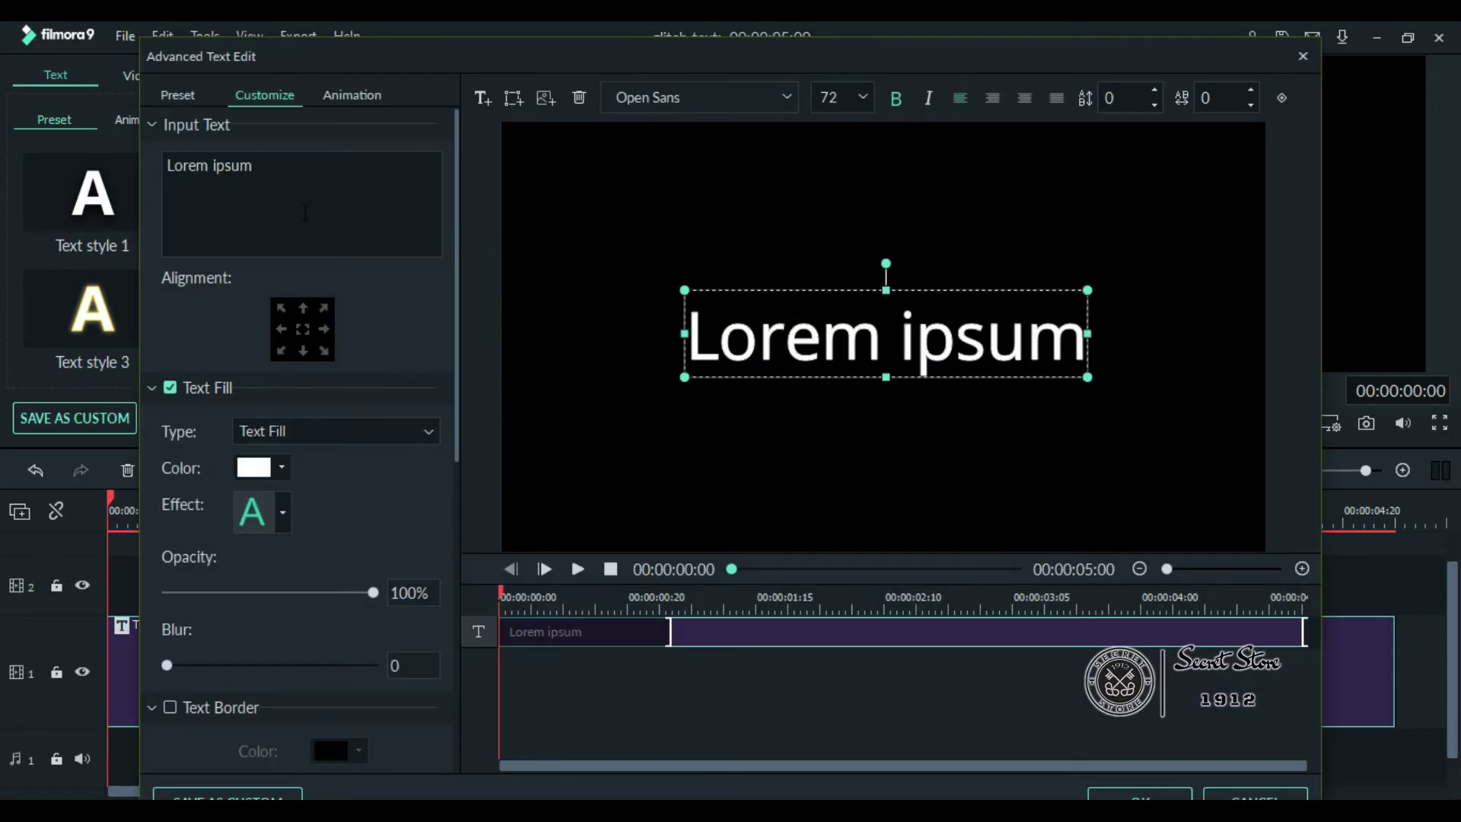
pyautogui.tripleClick(276, 173)
pyautogui.write('GLITCH')
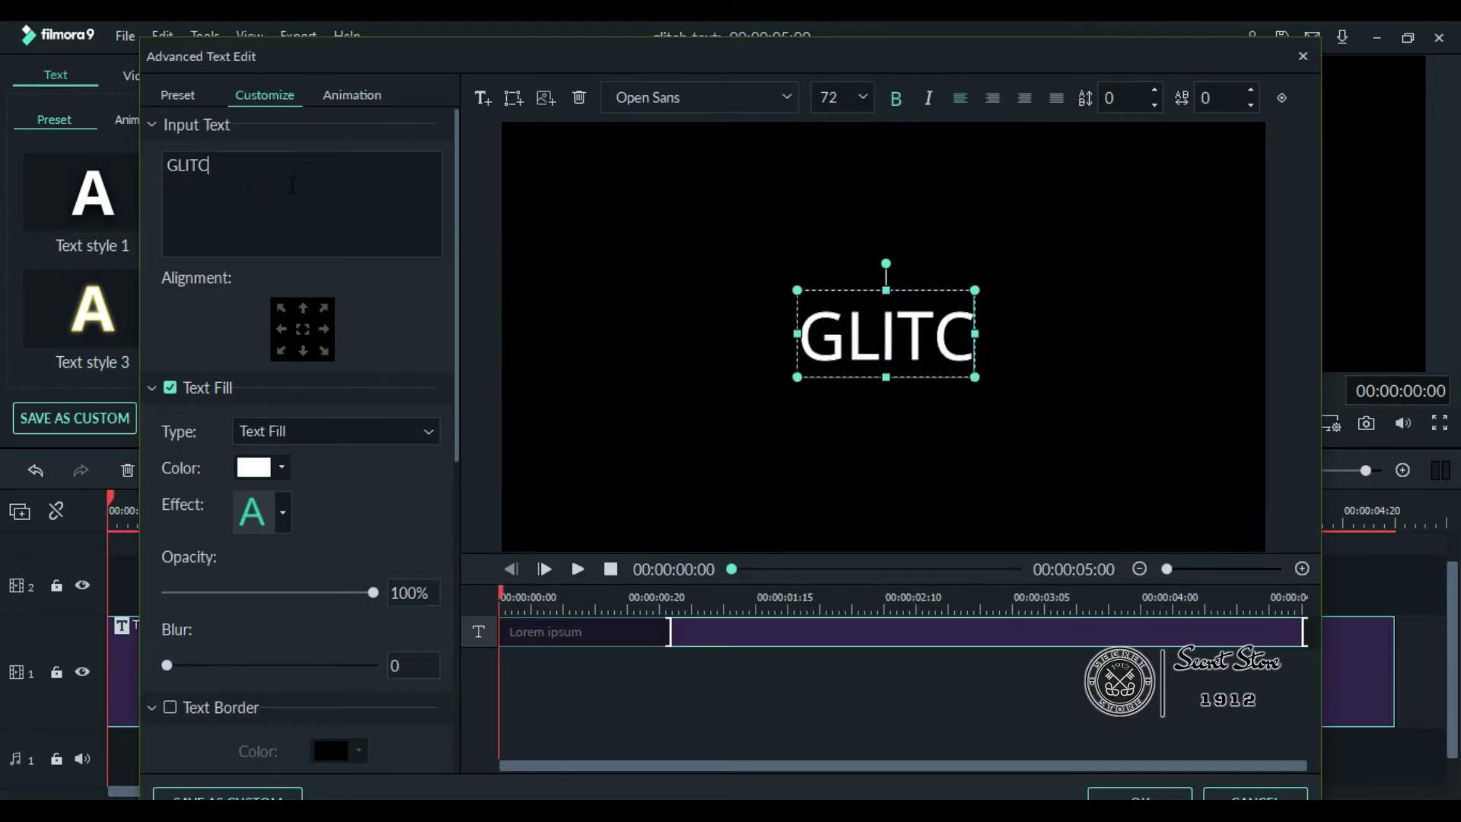
pyautogui.click(786, 97)
pyautogui.click(1011, 254)
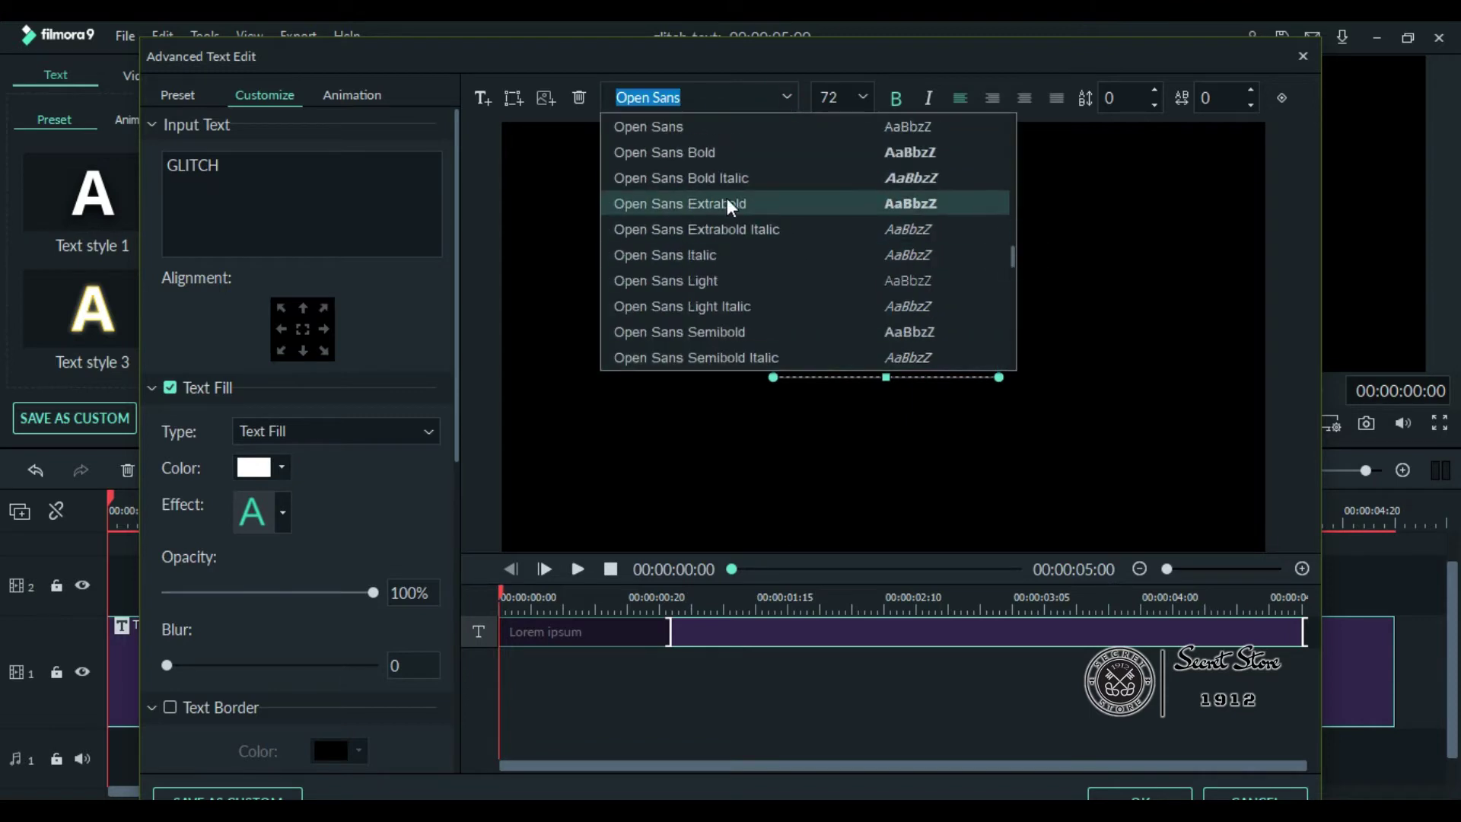
pyautogui.click(727, 197)
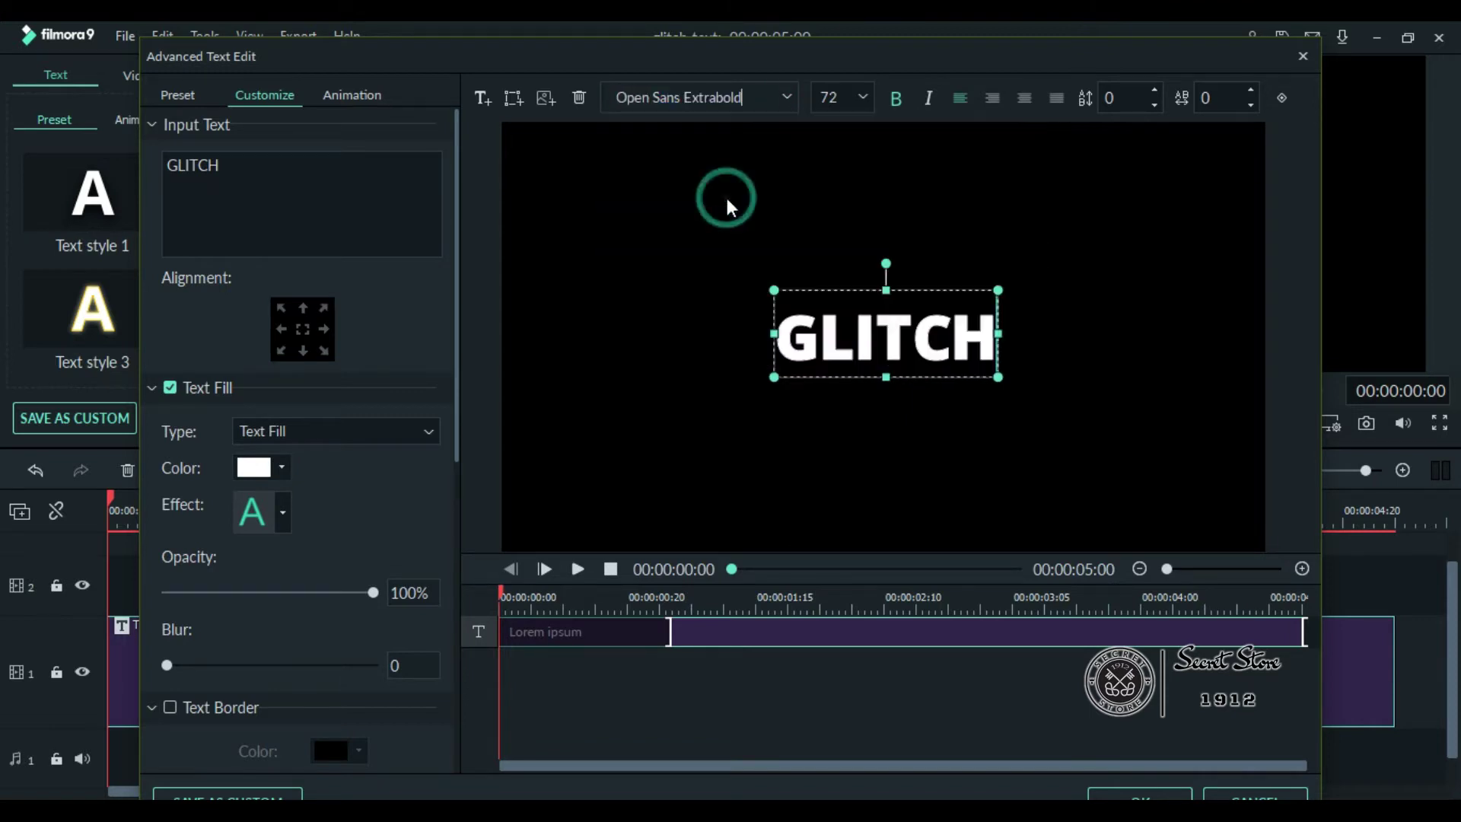
pyautogui.click(863, 97)
pyautogui.moveTo(872, 195); pyautogui.dragTo(869, 200)
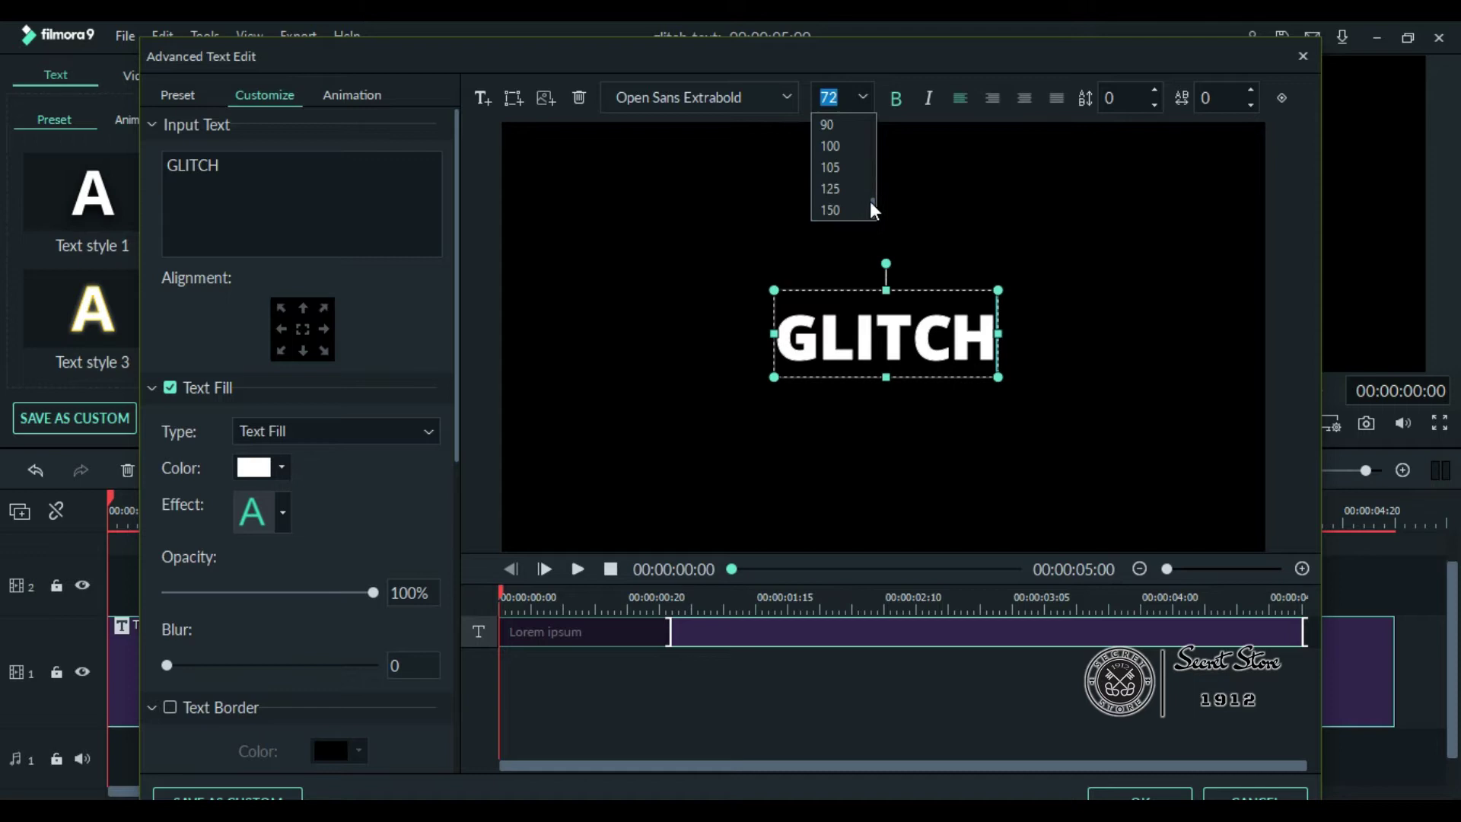
pyautogui.click(852, 206)
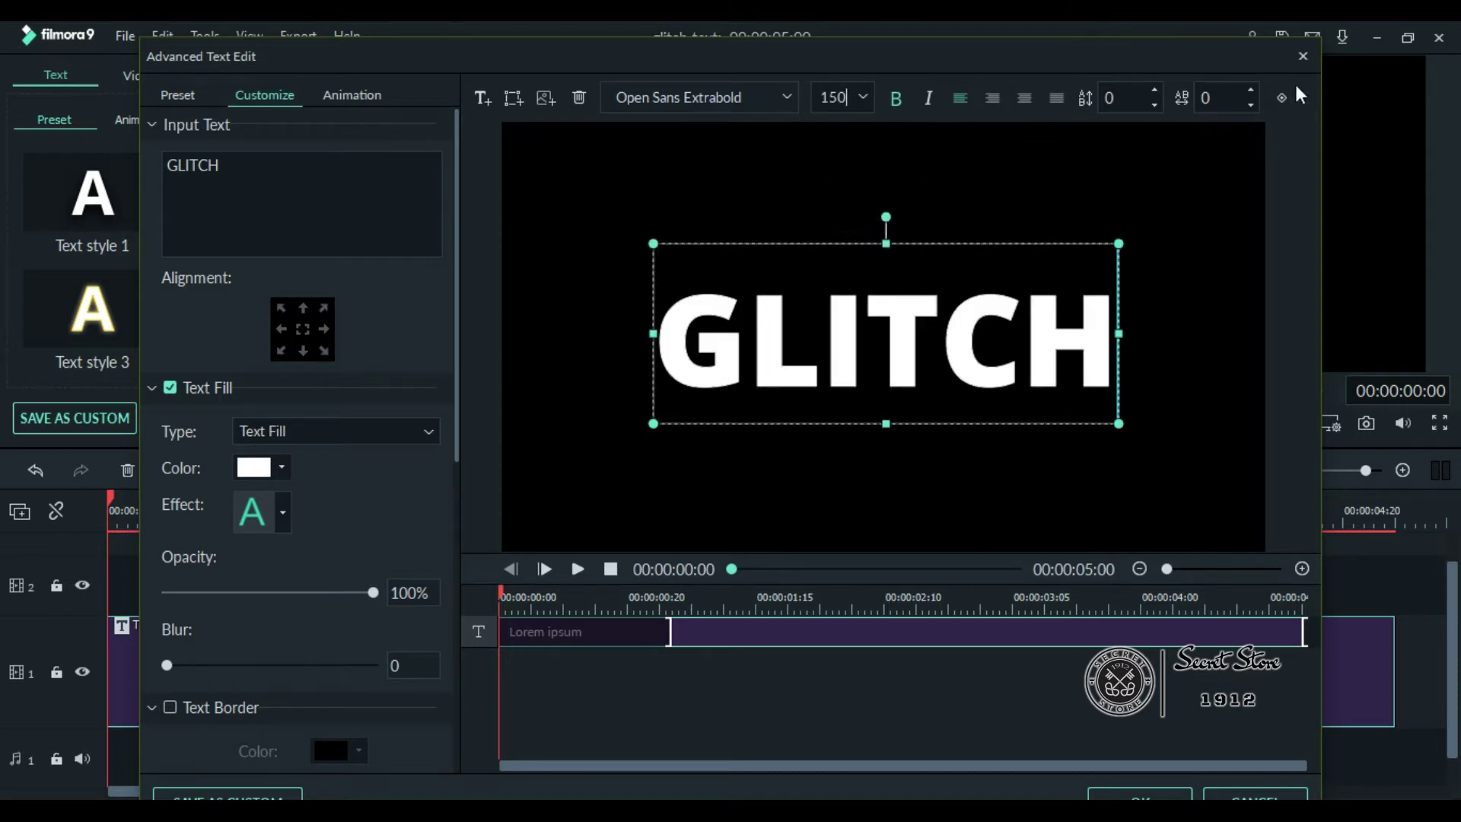
# - Widen the letter spacing to 5, choose No Animation, and nudge GLITCH slightly left and down
pyautogui.click(1249, 90)
pyautogui.click(1249, 90)
pyautogui.click(1250, 89)
pyautogui.click(1250, 90)
pyautogui.click(1252, 91)
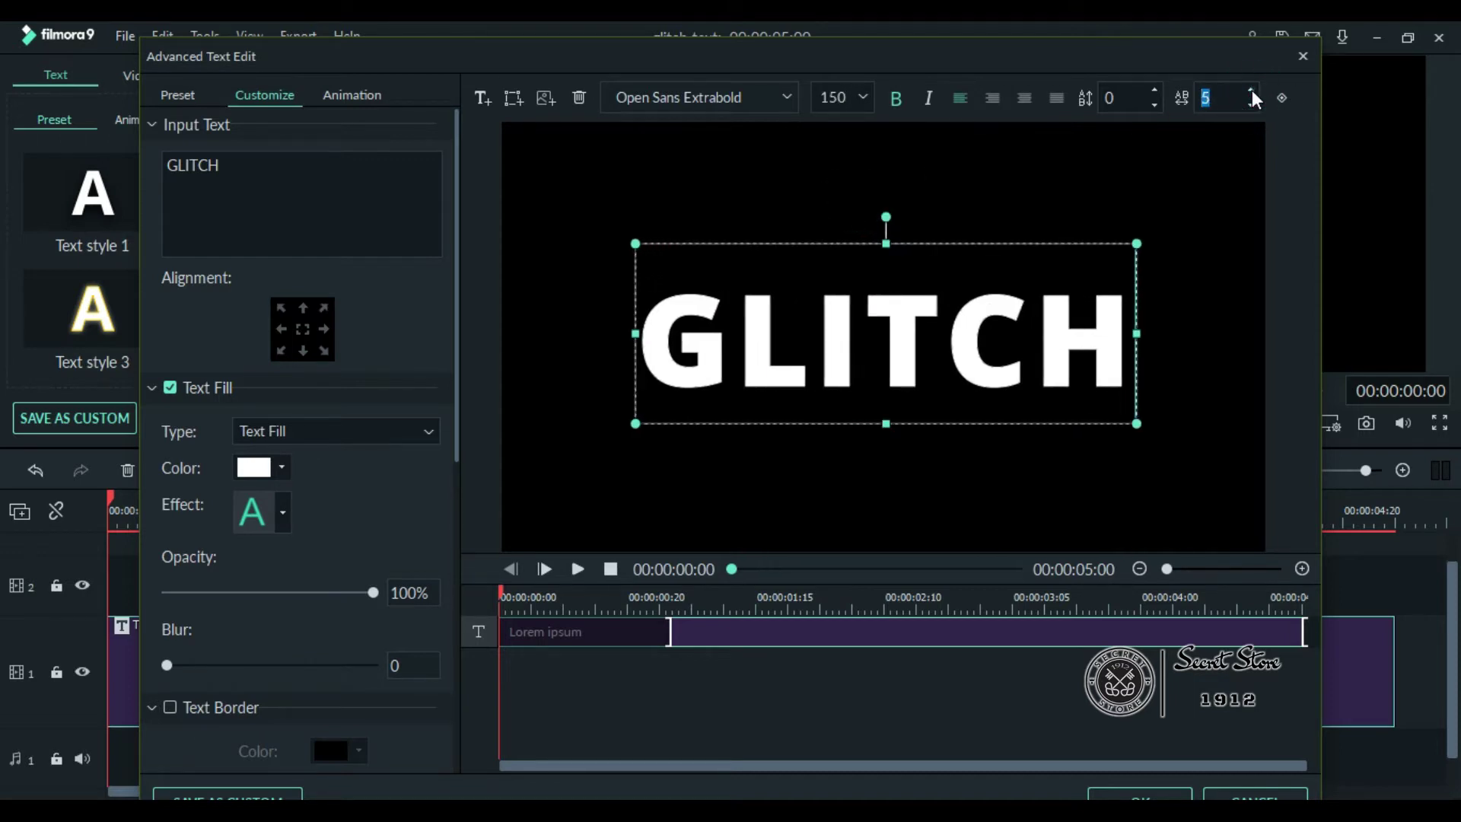
pyautogui.click(347, 79)
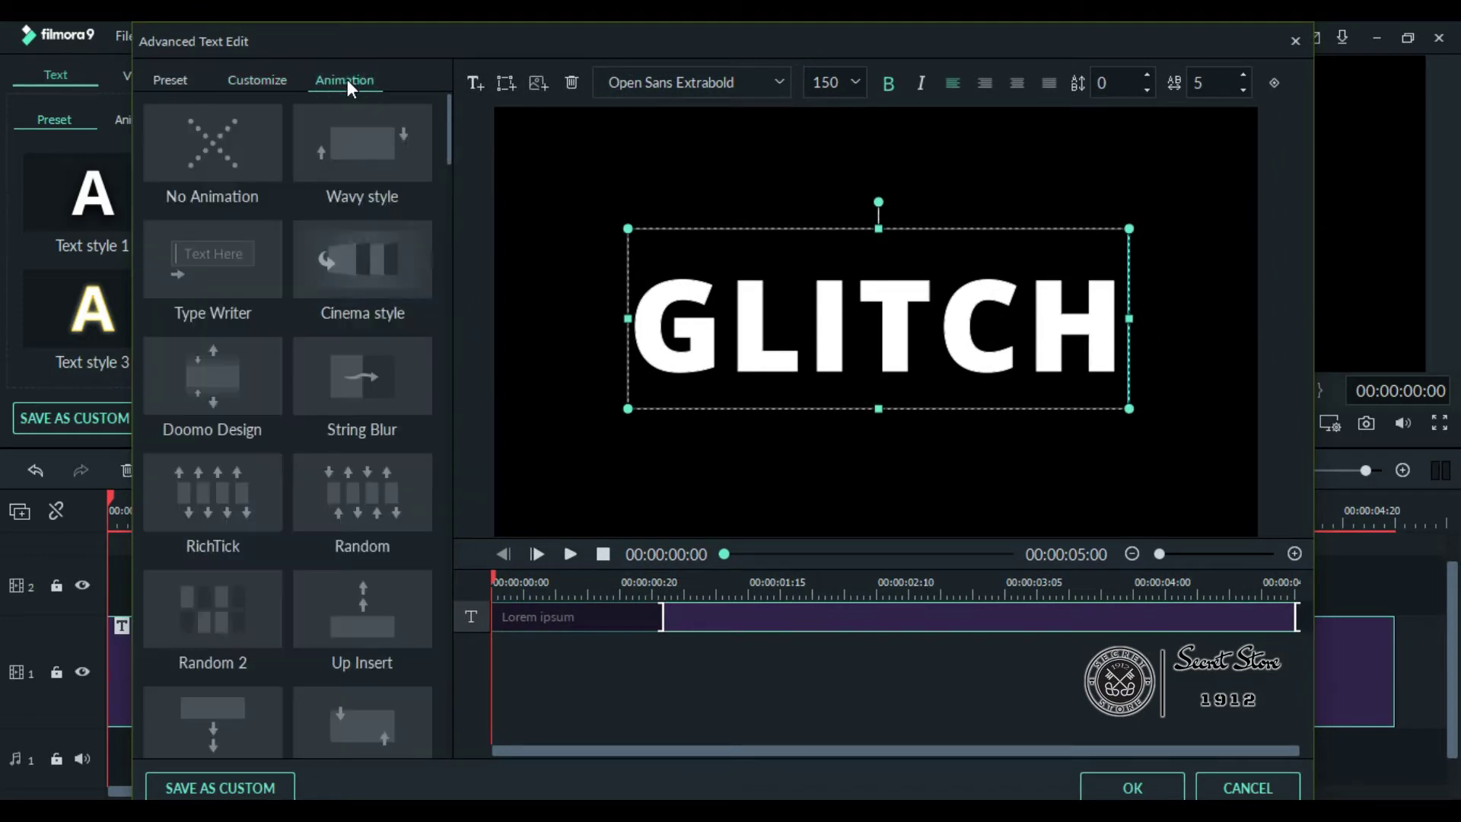
pyautogui.click(228, 161)
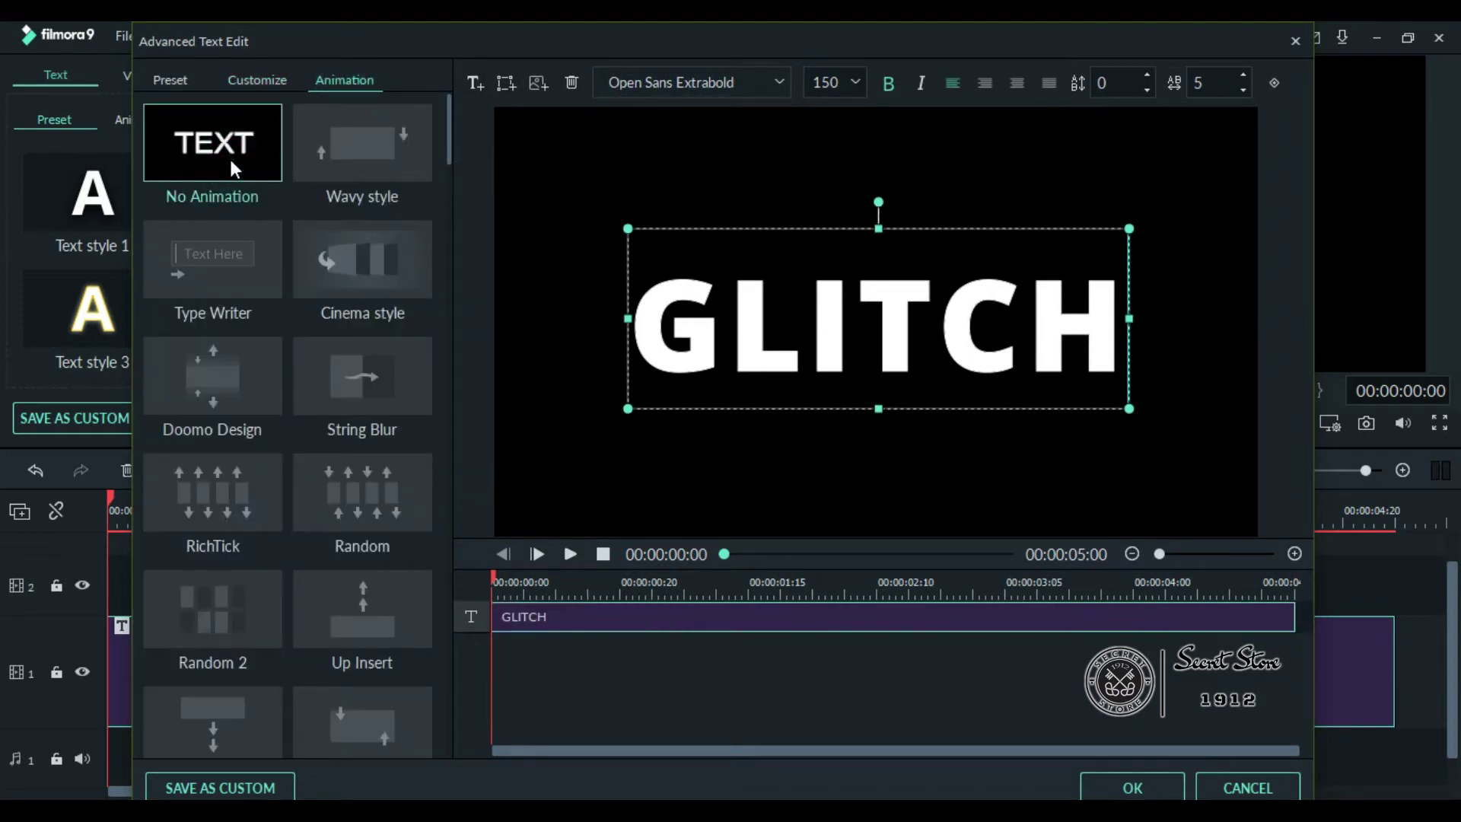
pyautogui.moveTo(918, 409); pyautogui.dragTo(912, 411)
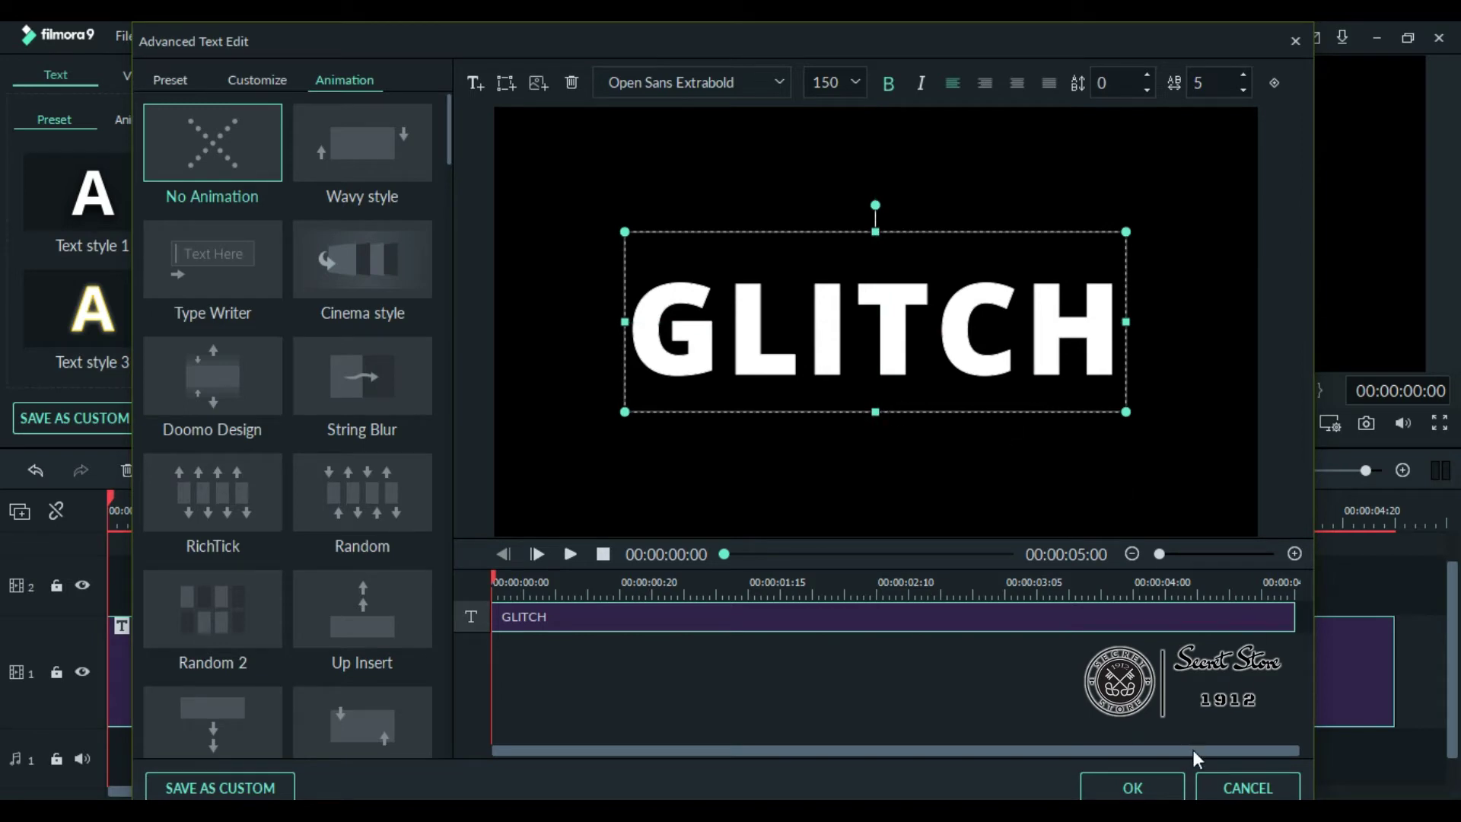
# - Apply the title edits and paste a copy of the GLITCH title onto track 2
pyautogui.click(1148, 782)
pyautogui.click(757, 420)
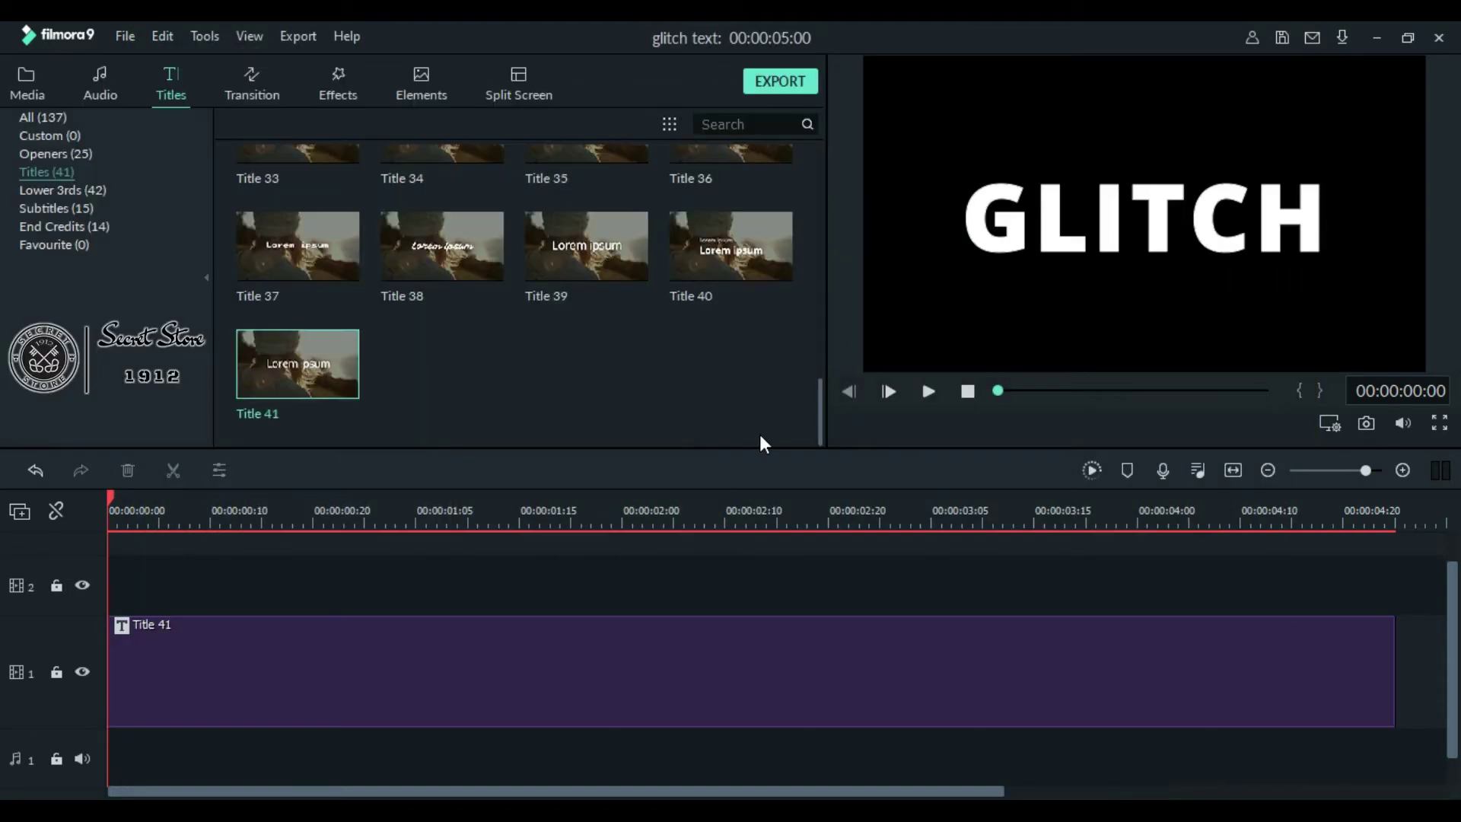
pyautogui.rightClick(391, 674)
pyautogui.click(463, 460)
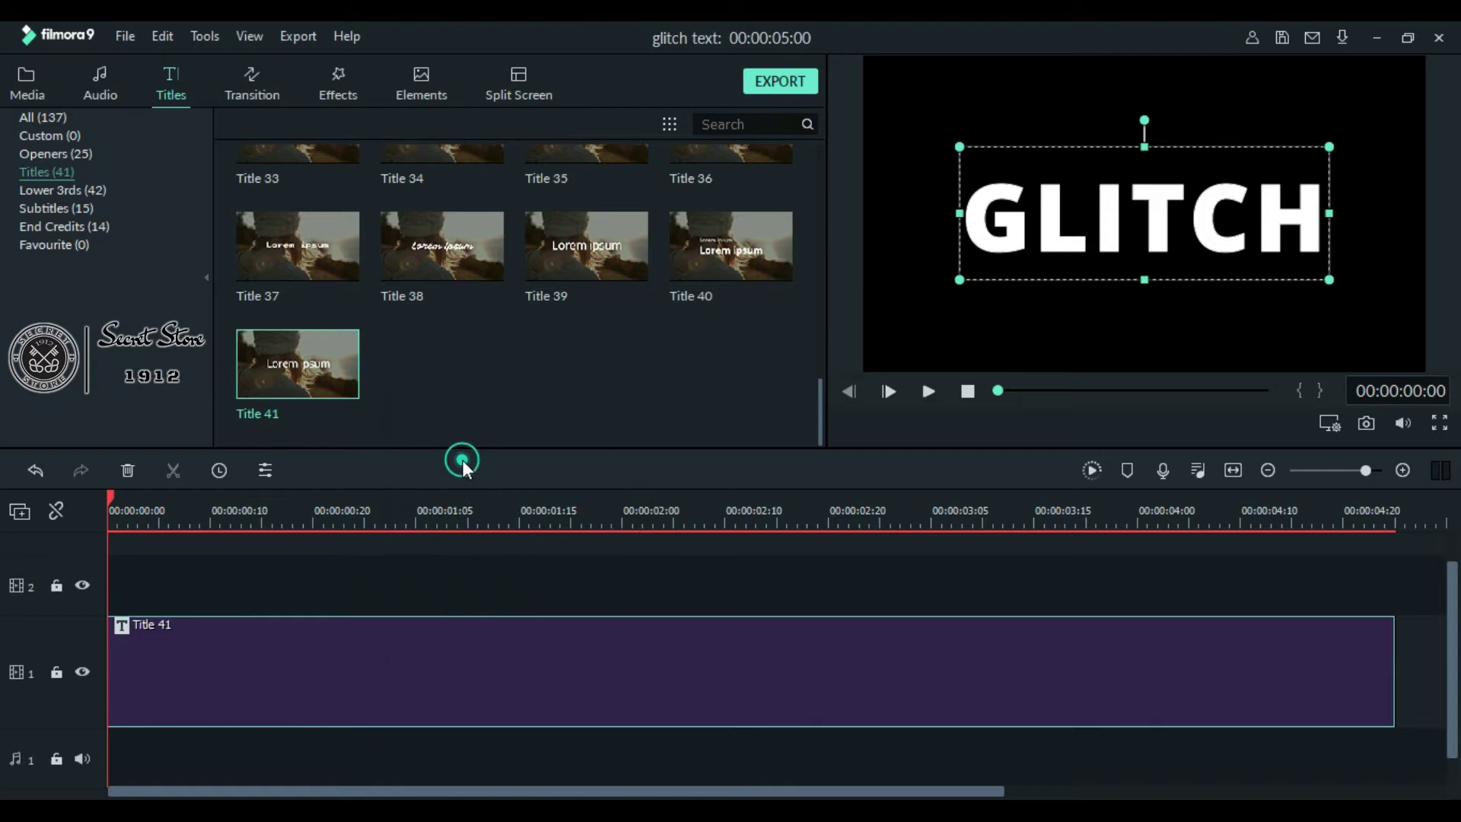
pyautogui.click(56, 673)
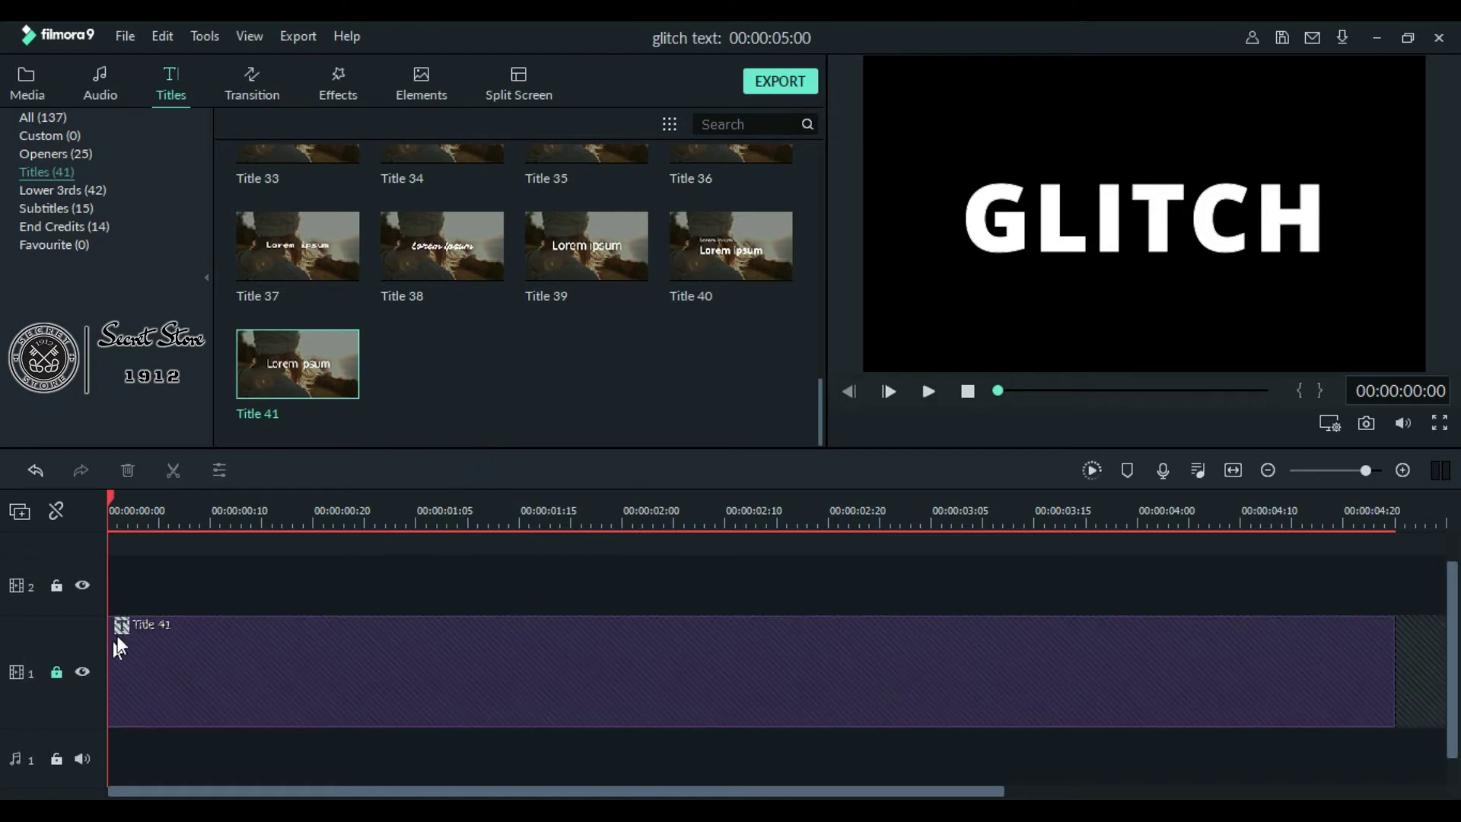
pyautogui.rightClick(179, 582)
pyautogui.click(231, 377)
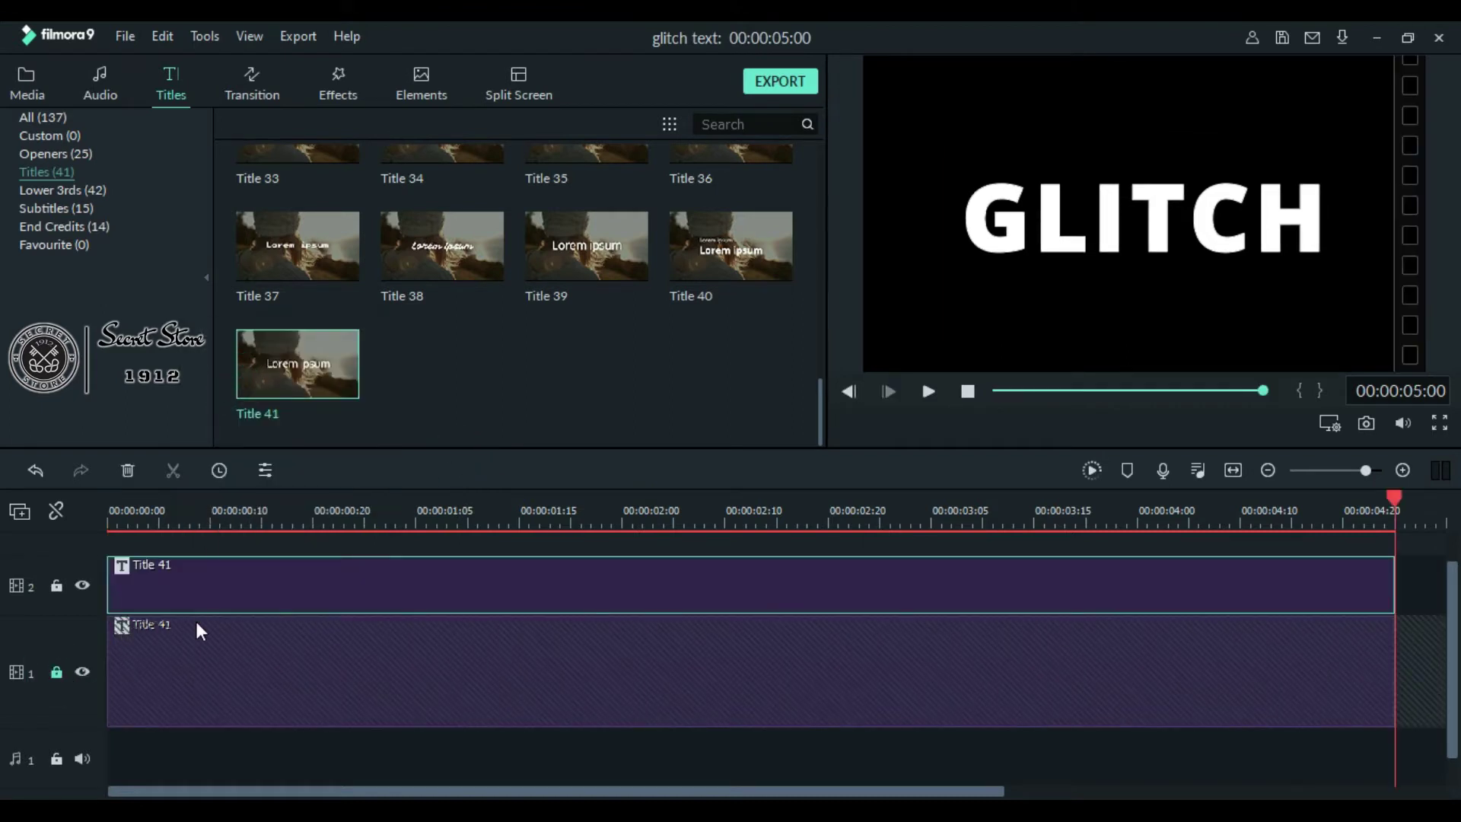
pyautogui.click(54, 672)
# - Make the track-1 GLITCH title's text fill black
pyautogui.doubleClick(537, 639)
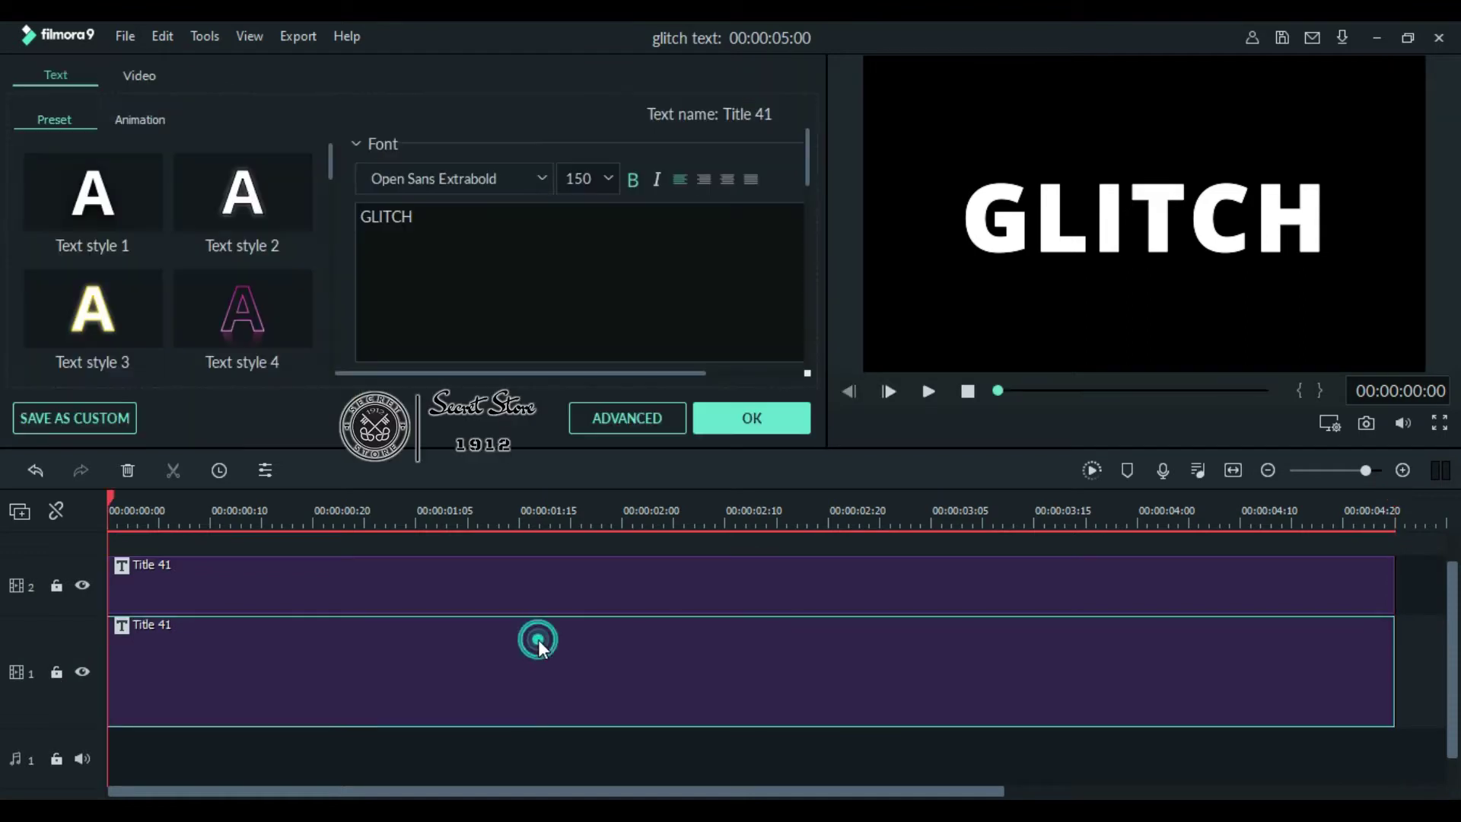
pyautogui.click(640, 417)
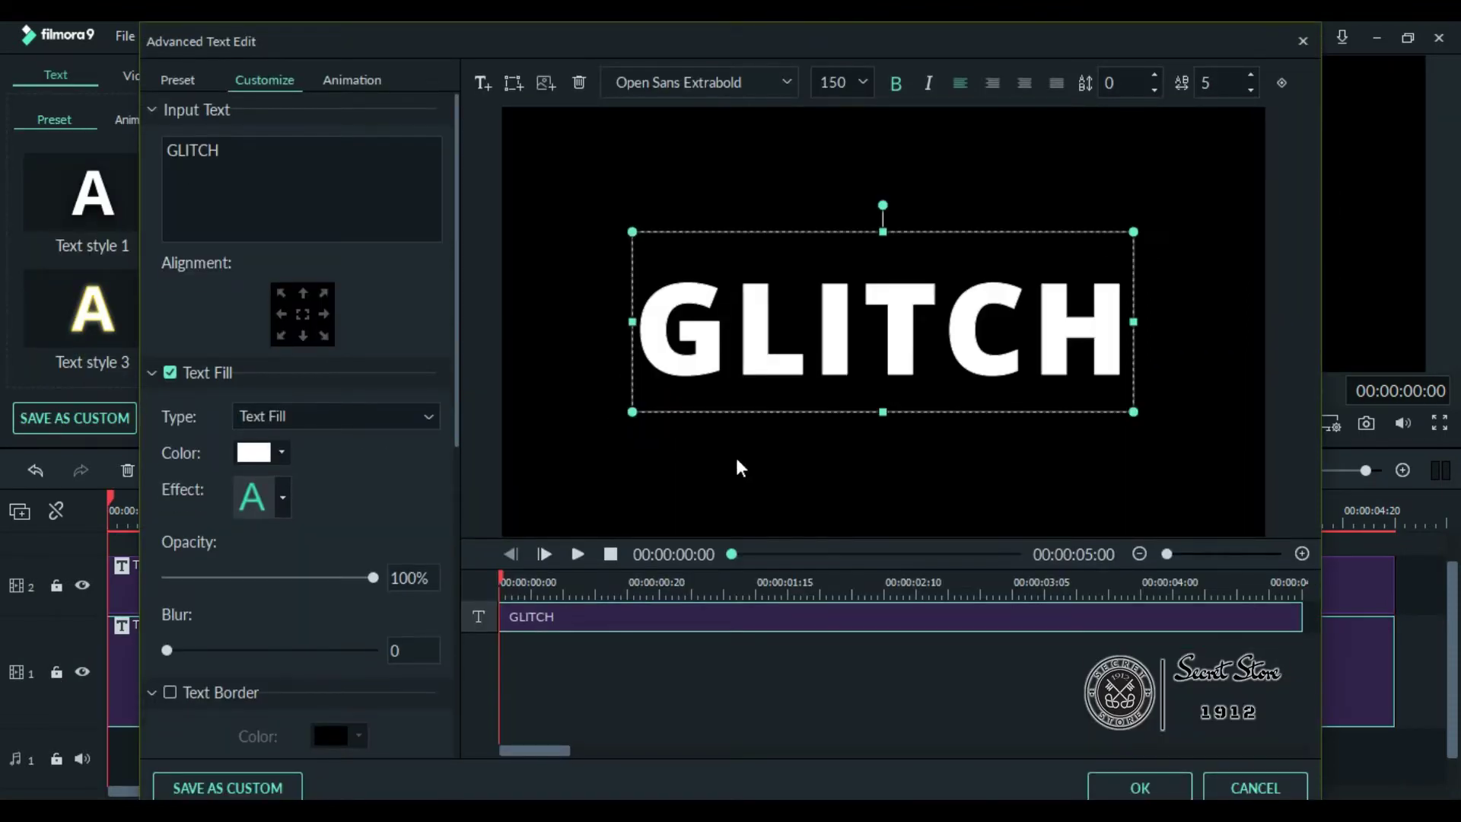
pyautogui.click(283, 452)
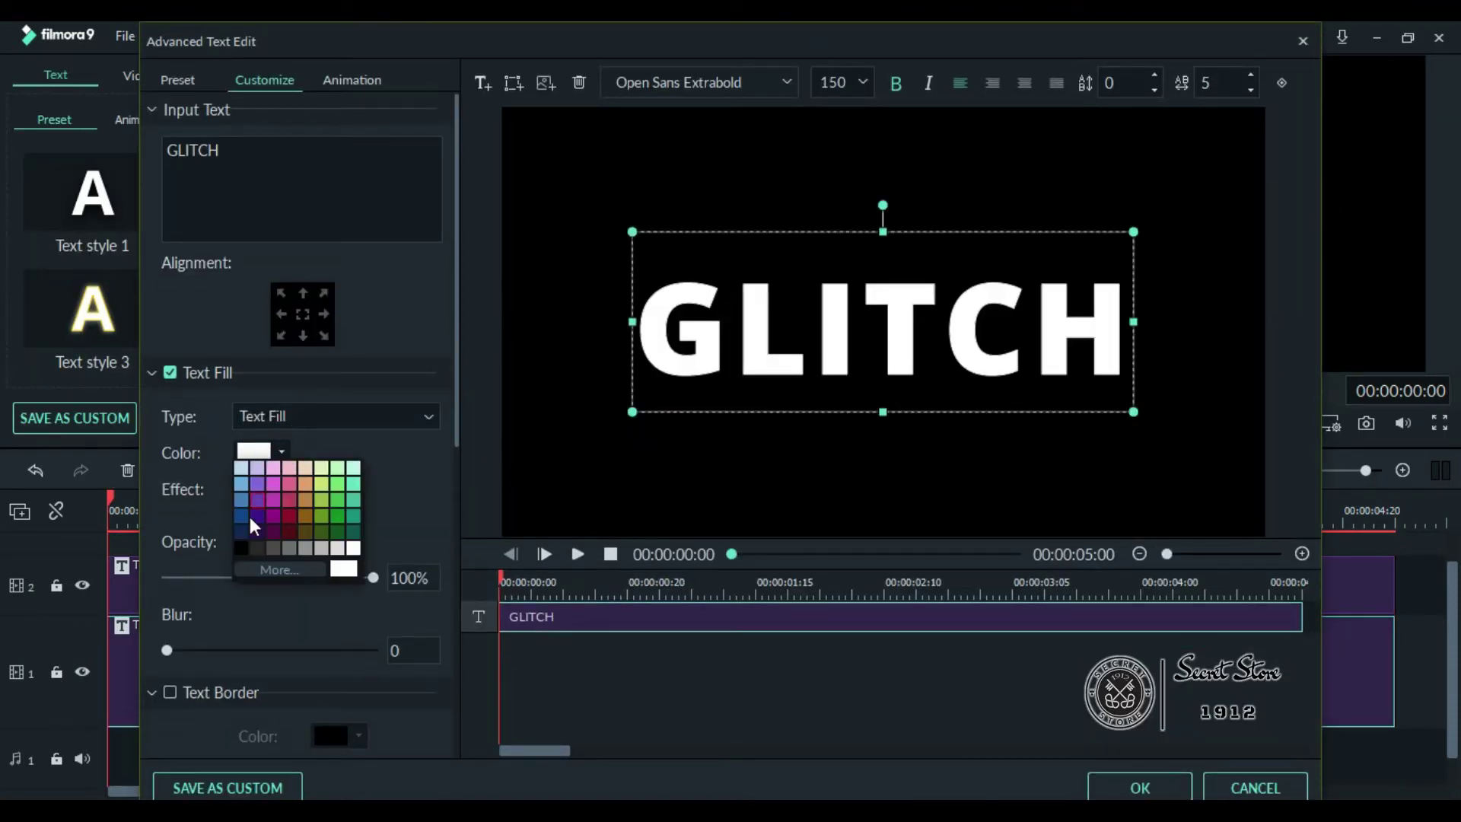
pyautogui.click(244, 545)
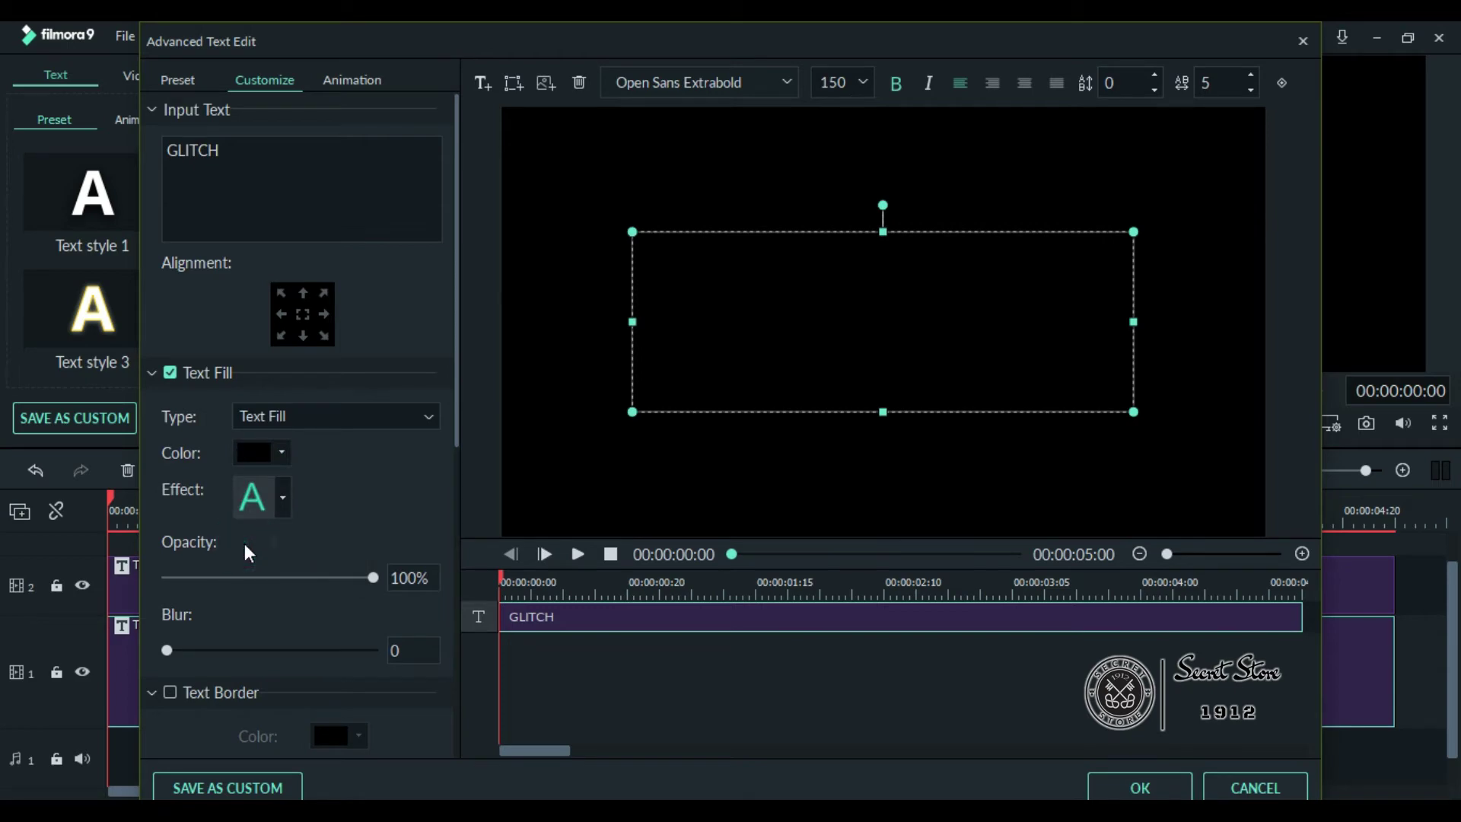
pyautogui.click(1139, 788)
pyautogui.click(798, 596)
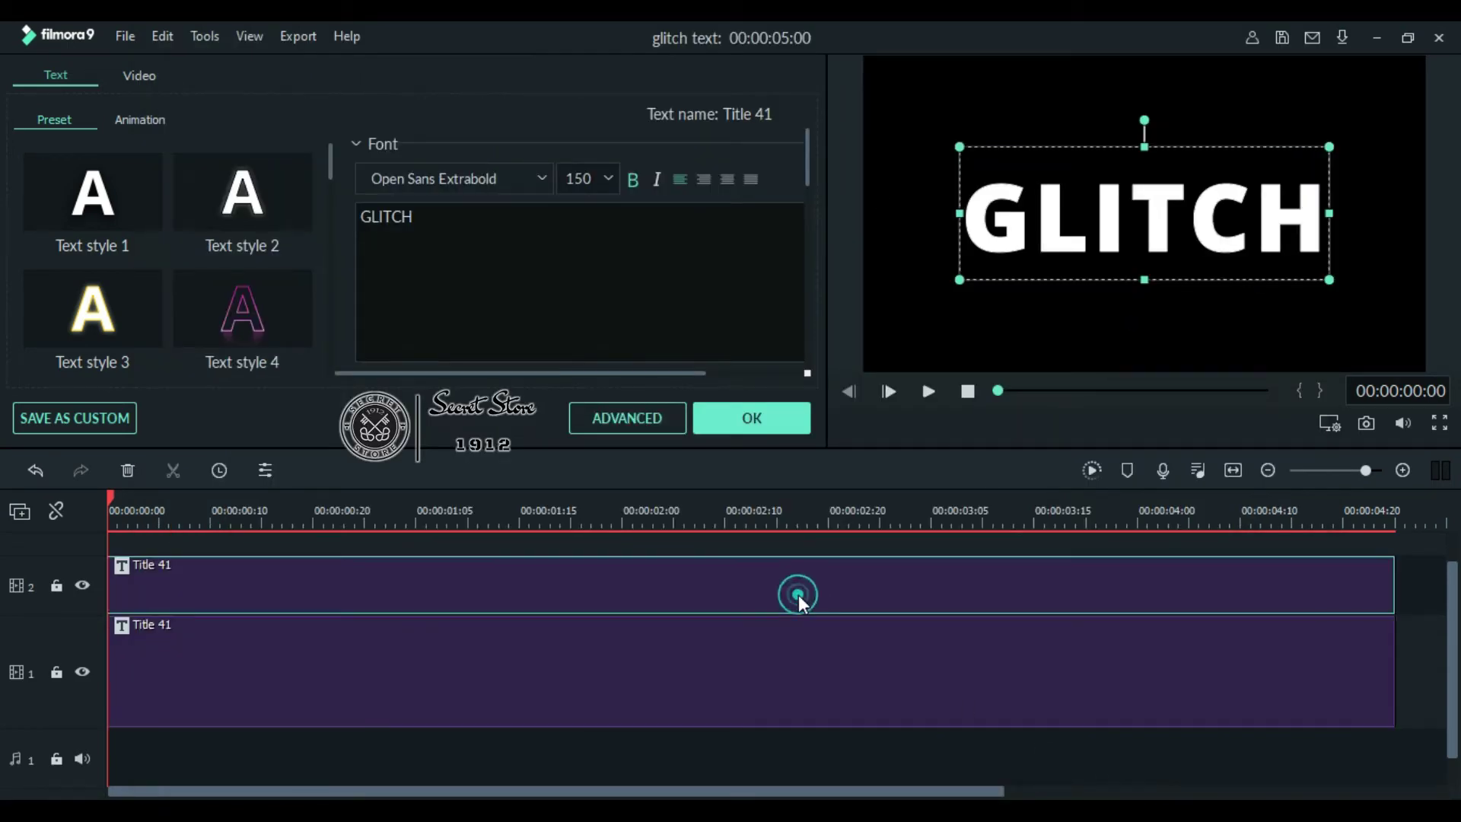
# - Add a black text border with blur 8 and size 20 to the GLITCH title
pyautogui.click(627, 427)
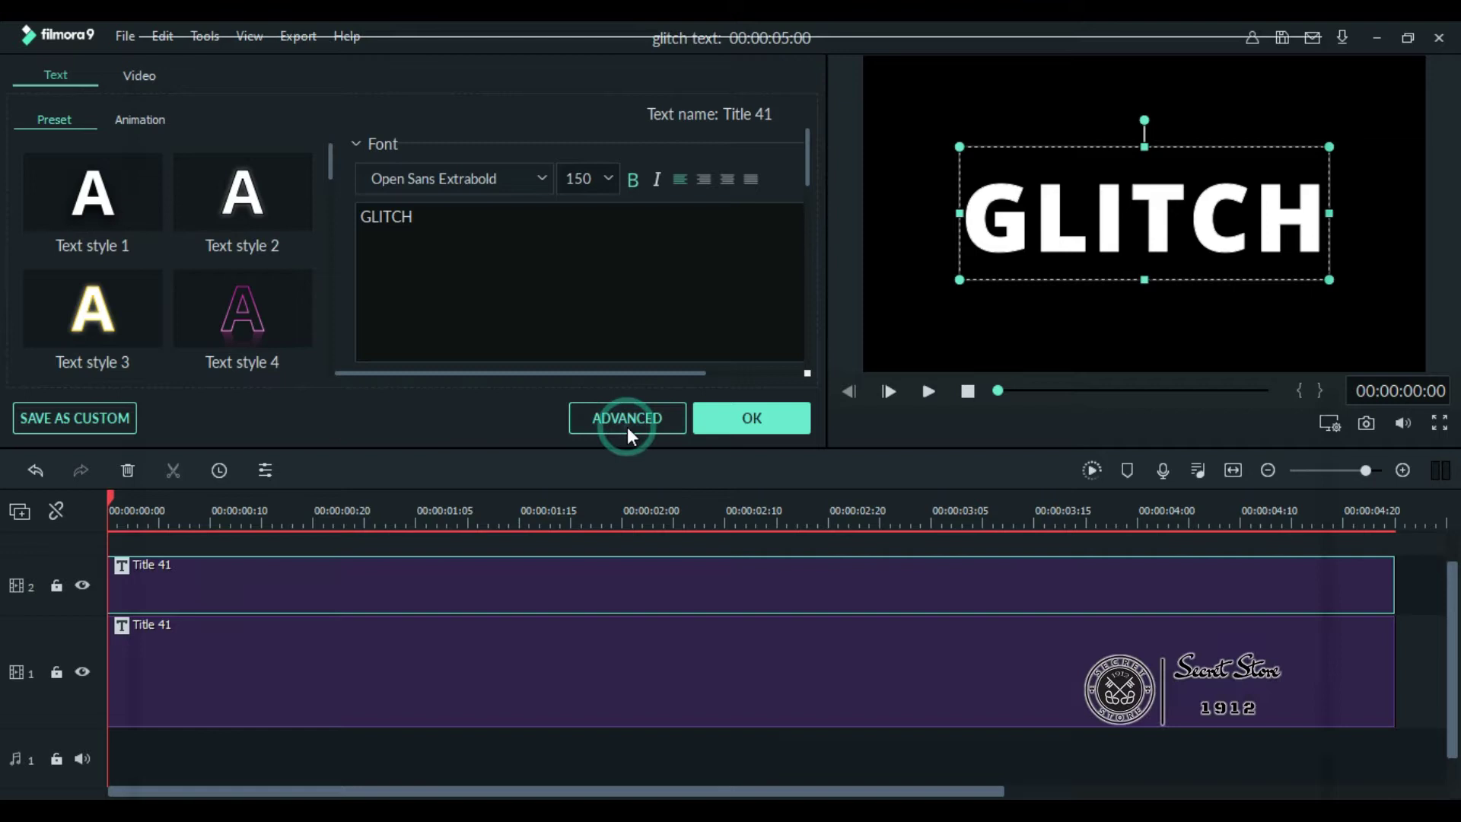
pyautogui.moveTo(453, 267); pyautogui.dragTo(457, 479)
pyautogui.click(166, 304)
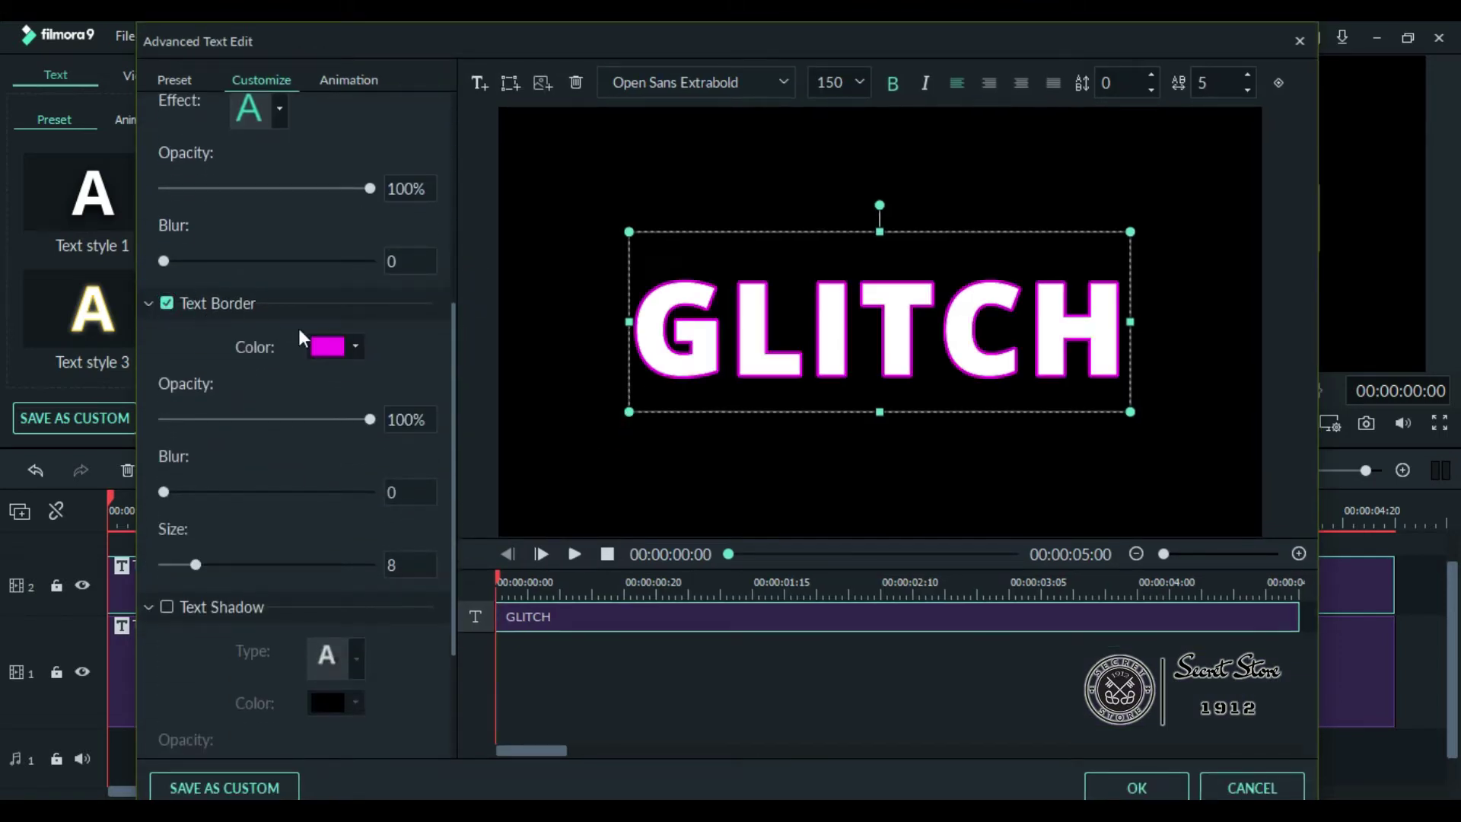
pyautogui.click(355, 346)
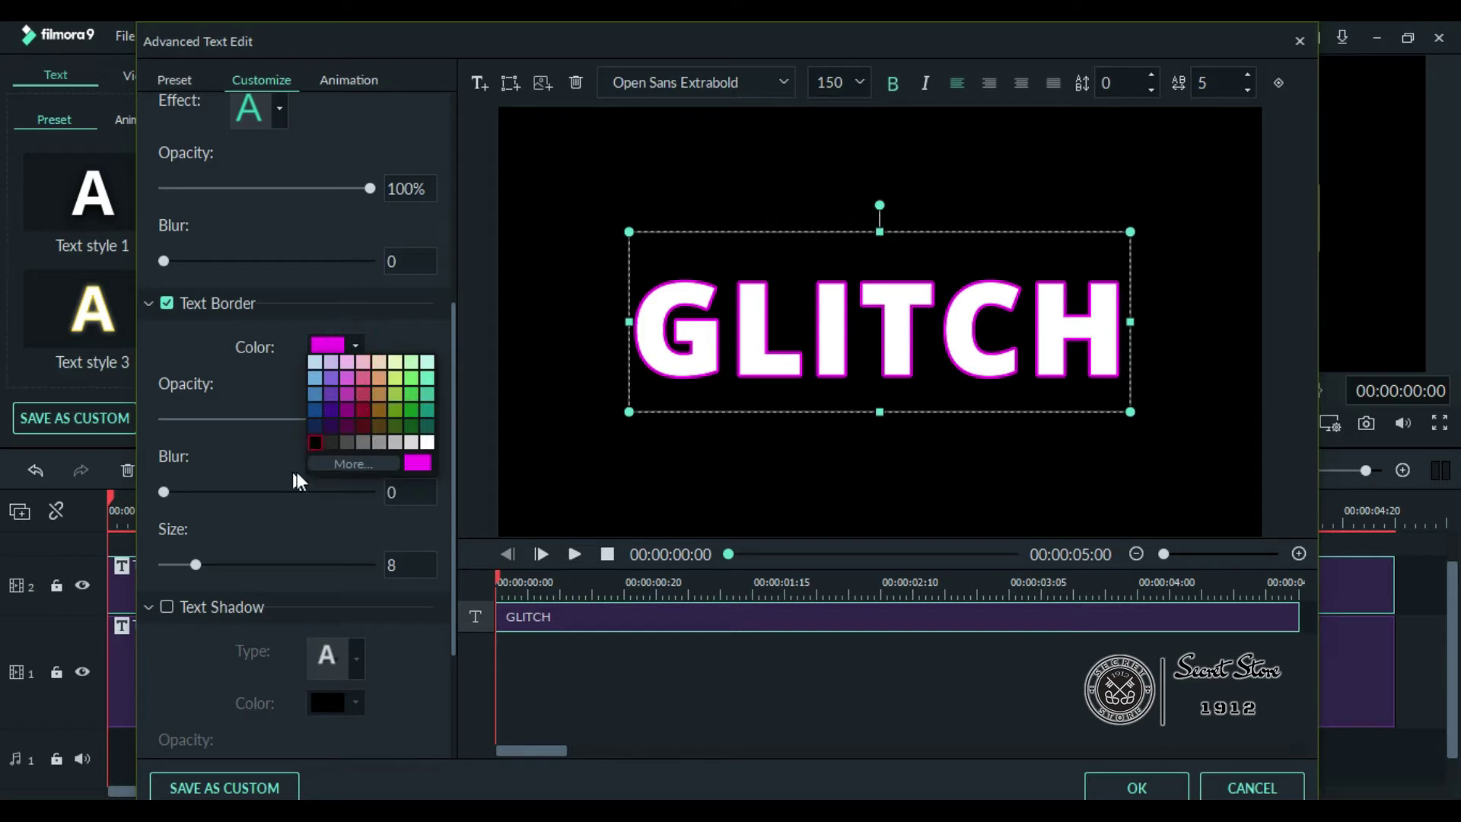
pyautogui.click(312, 444)
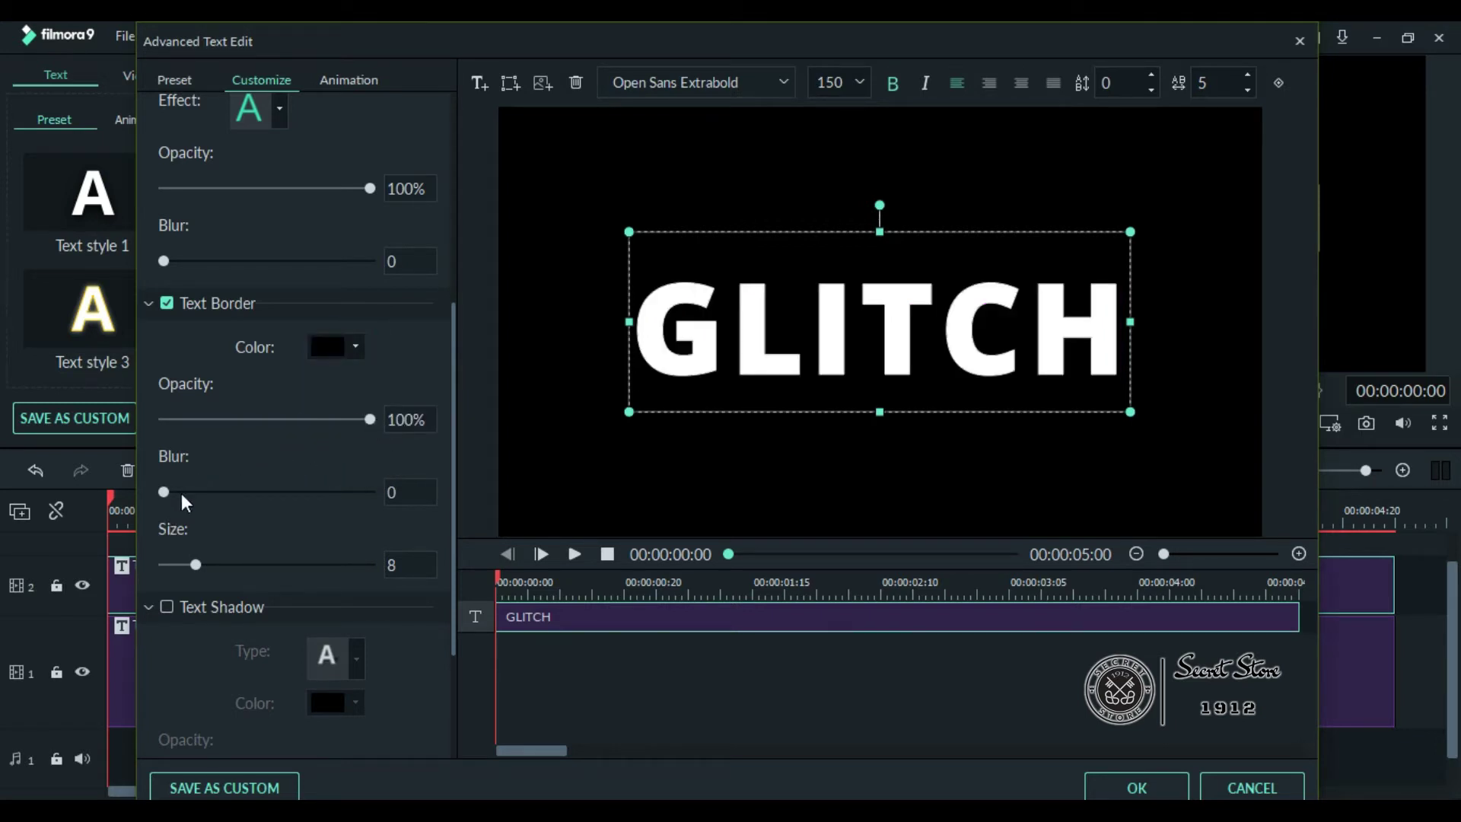
pyautogui.moveTo(170, 493); pyautogui.dragTo(327, 505)
pyautogui.moveTo(195, 564); pyautogui.dragTo(245, 564)
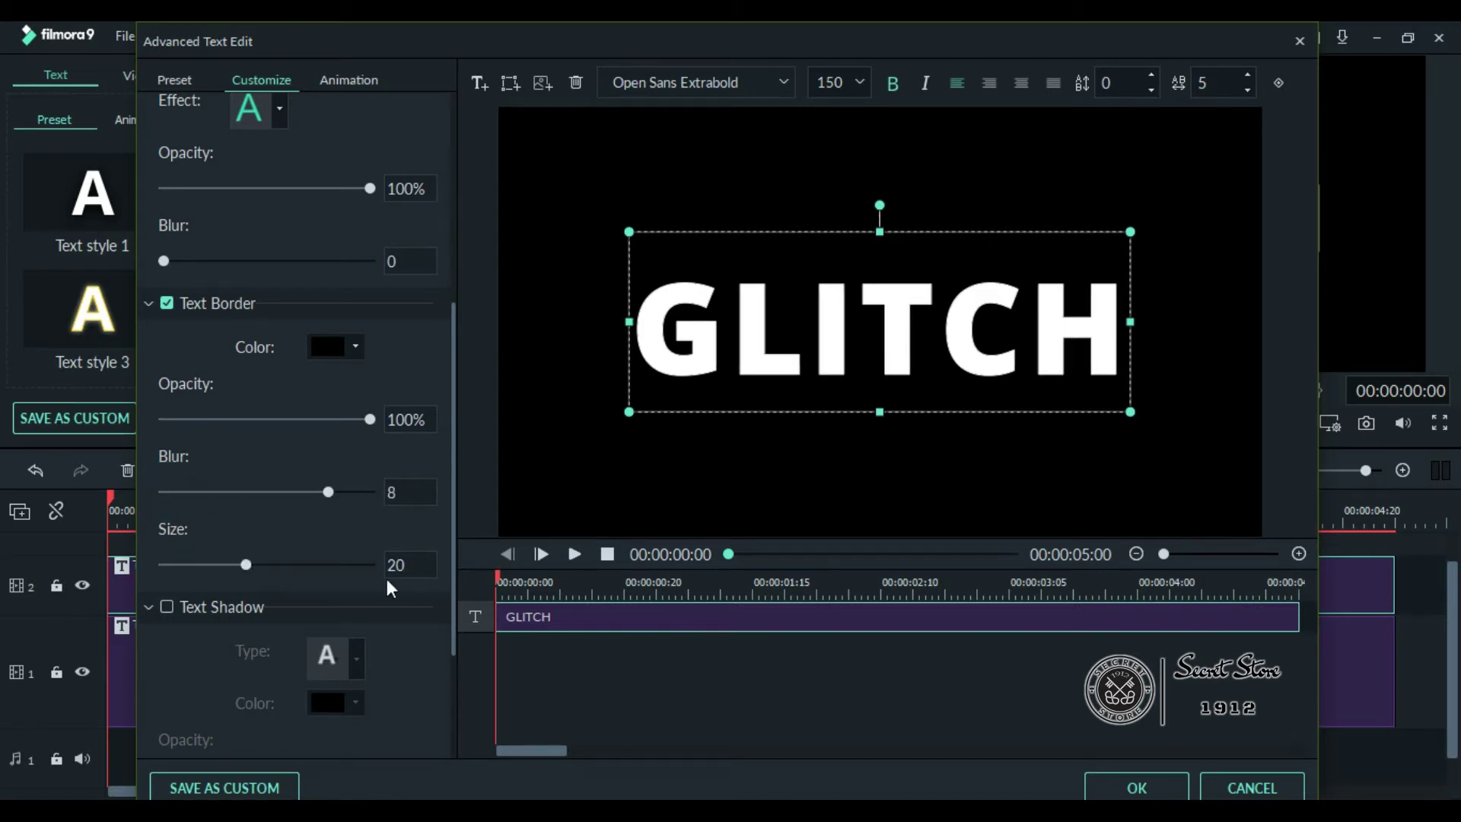
pyautogui.click(1136, 791)
# - Close the title settings and add the Slideshow Deposit Up transition to the track-2 title's start
pyautogui.click(746, 415)
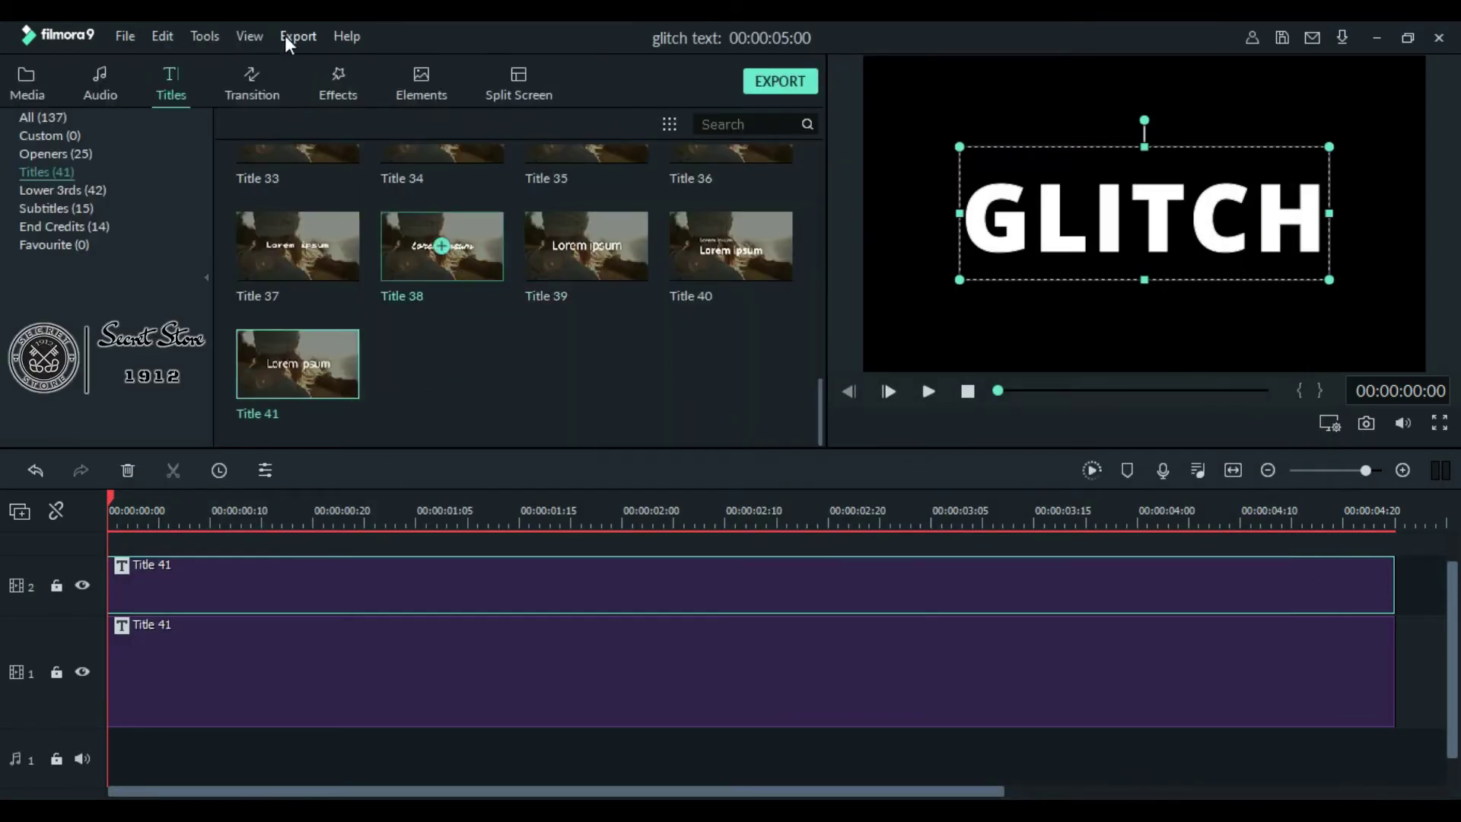
pyautogui.click(249, 84)
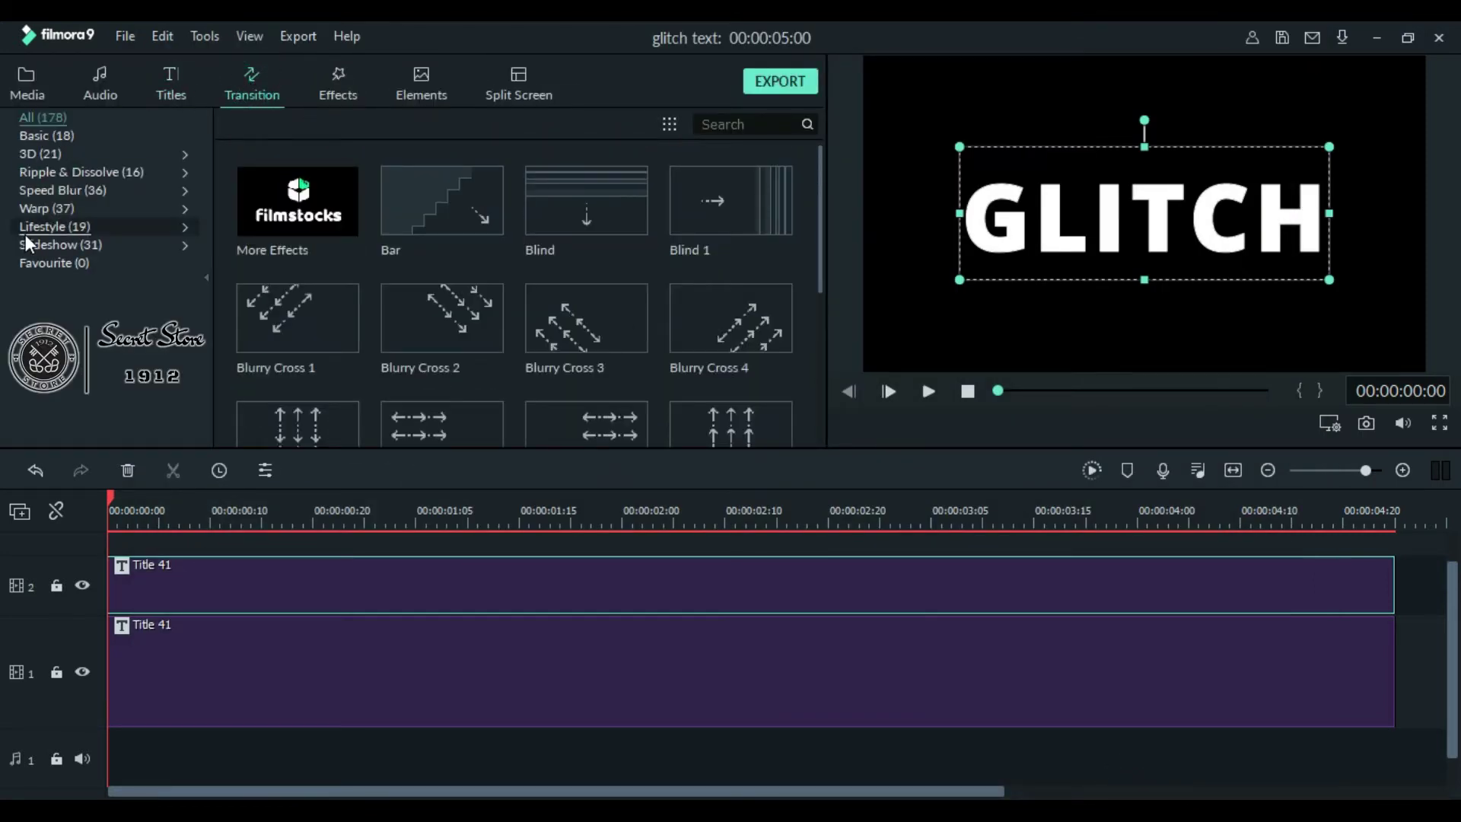
pyautogui.click(43, 245)
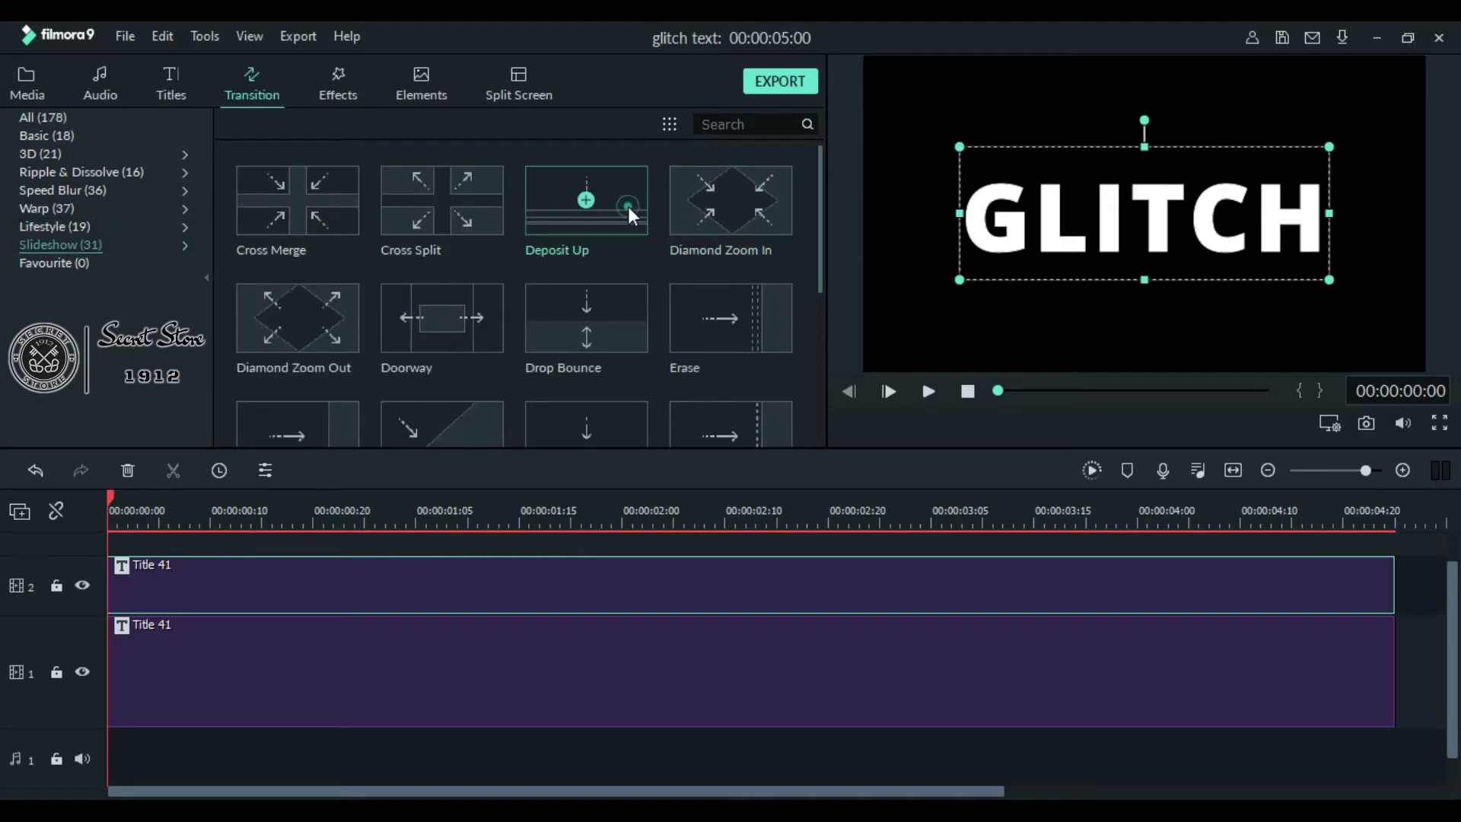
pyautogui.moveTo(629, 215)
pyautogui.mouseDown()
pyautogui.moveTo(270, 429)
pyautogui.moveTo(116, 586)
pyautogui.mouseUp()
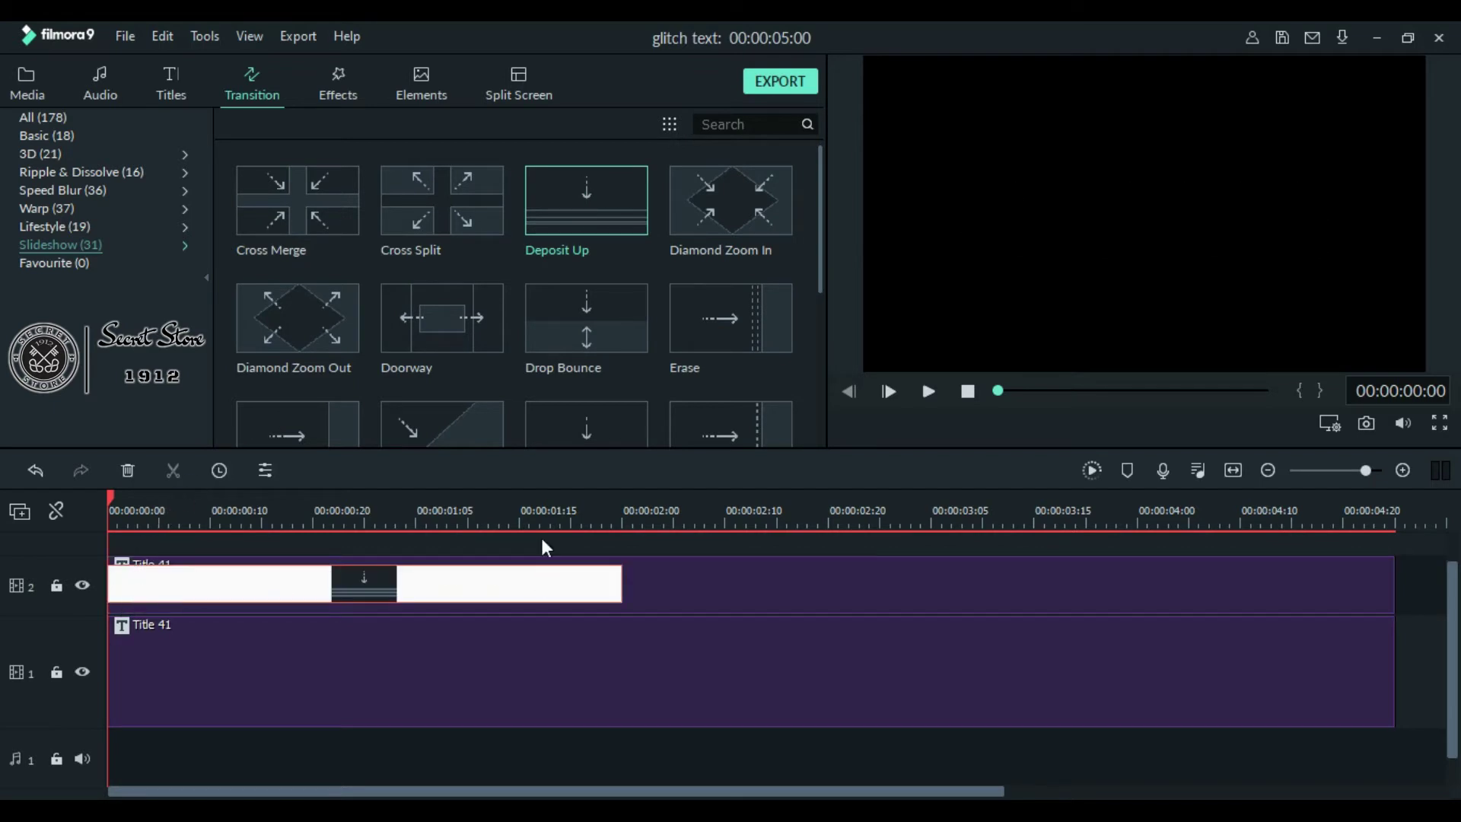
# - Export the project as an MP4 named 'Text Layer' at Best quality and 30 fps
pyautogui.click(779, 84)
pyautogui.tripleClick(728, 252)
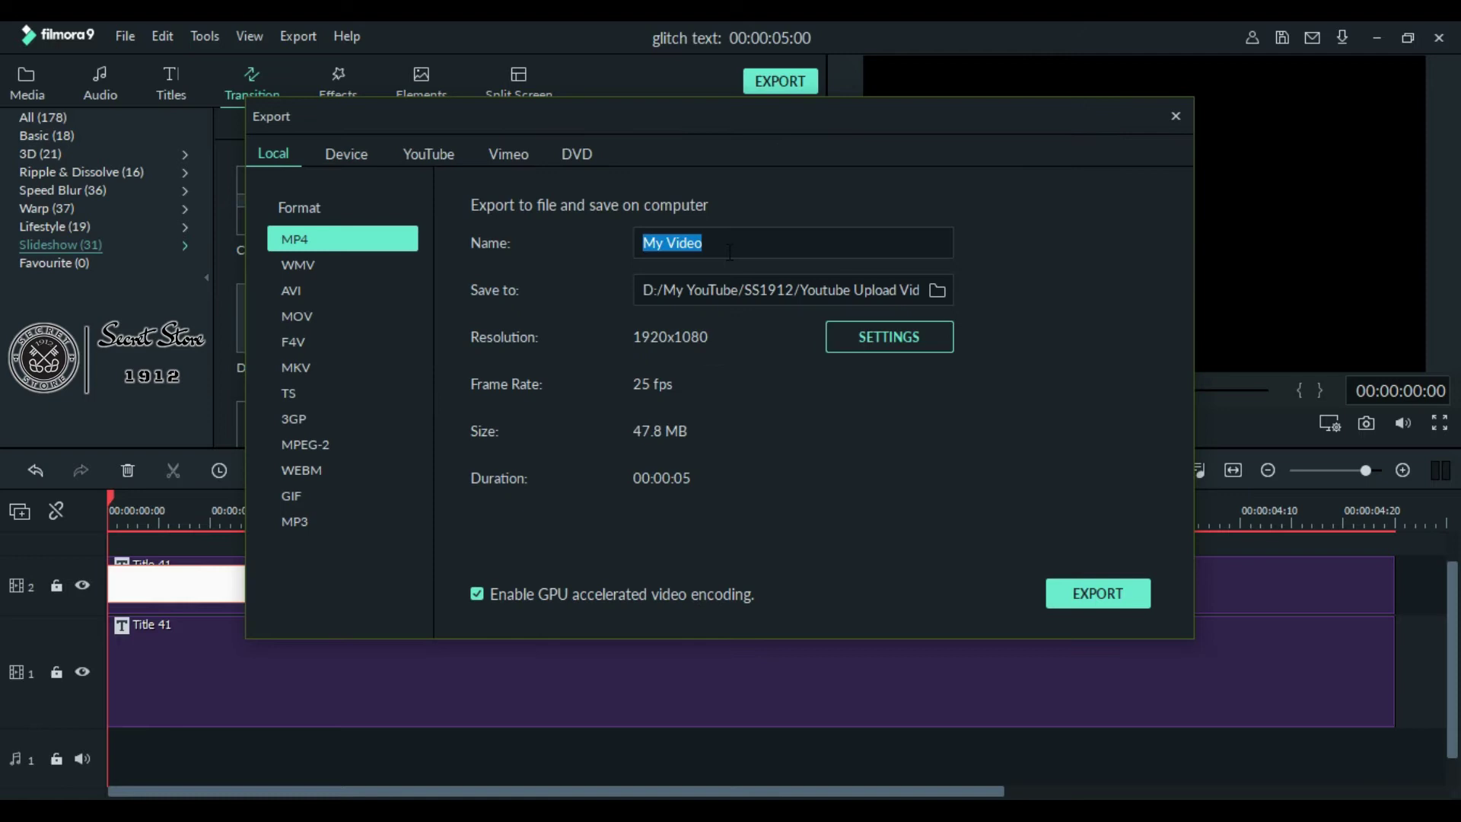
pyautogui.write('Text Layer')
pyautogui.click(888, 332)
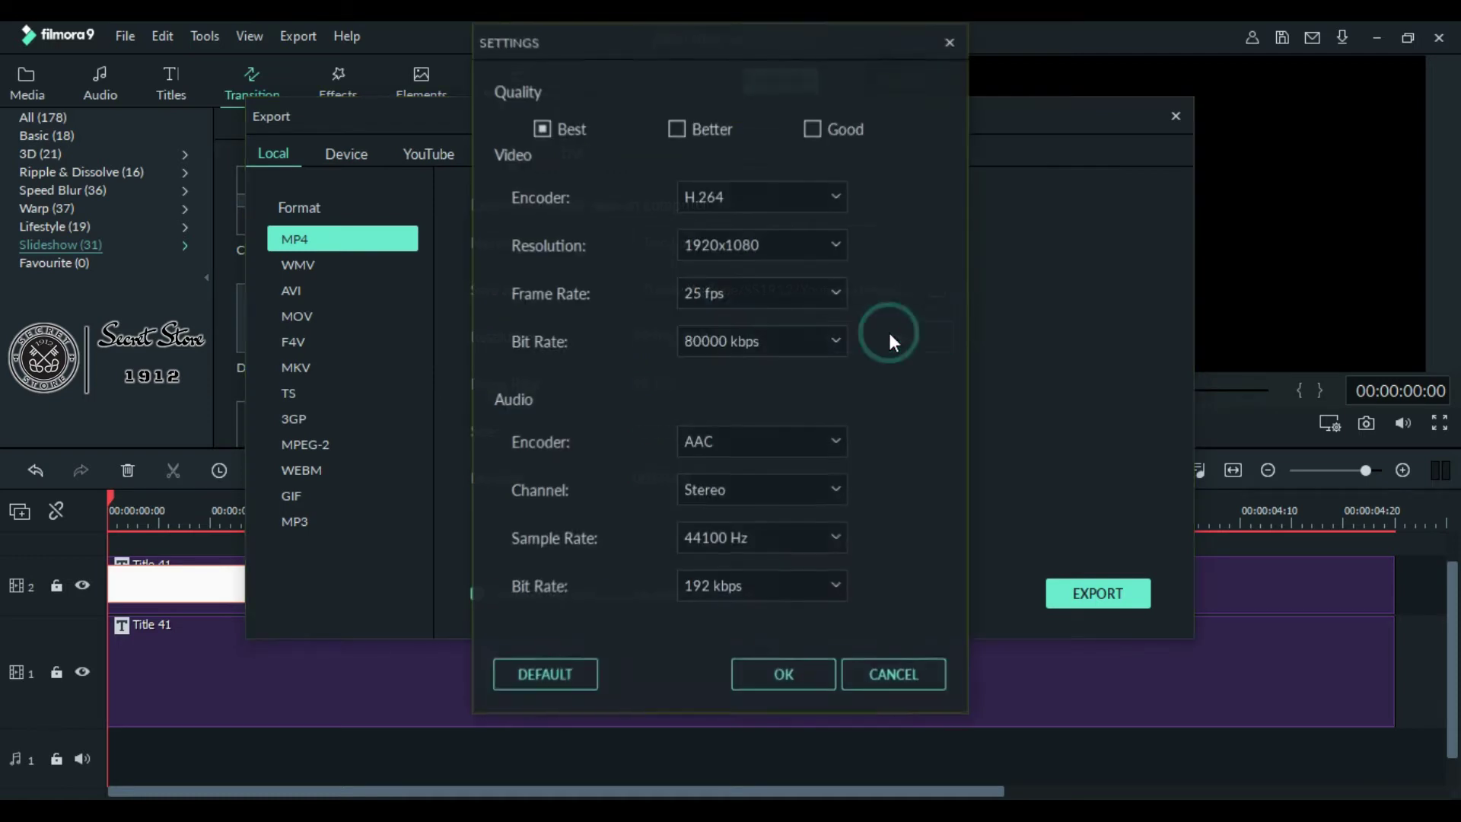
pyautogui.click(571, 131)
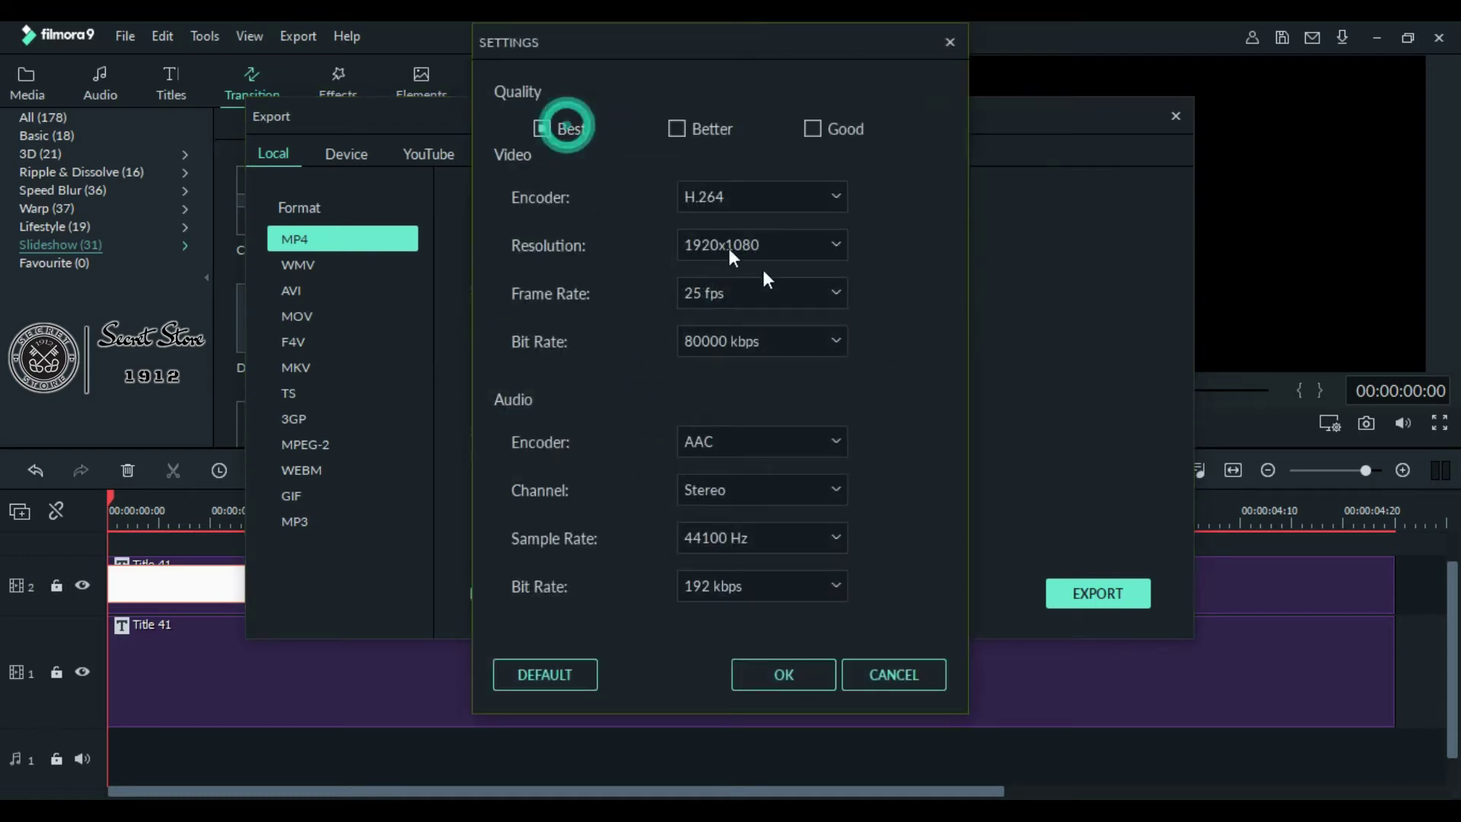
pyautogui.click(837, 296)
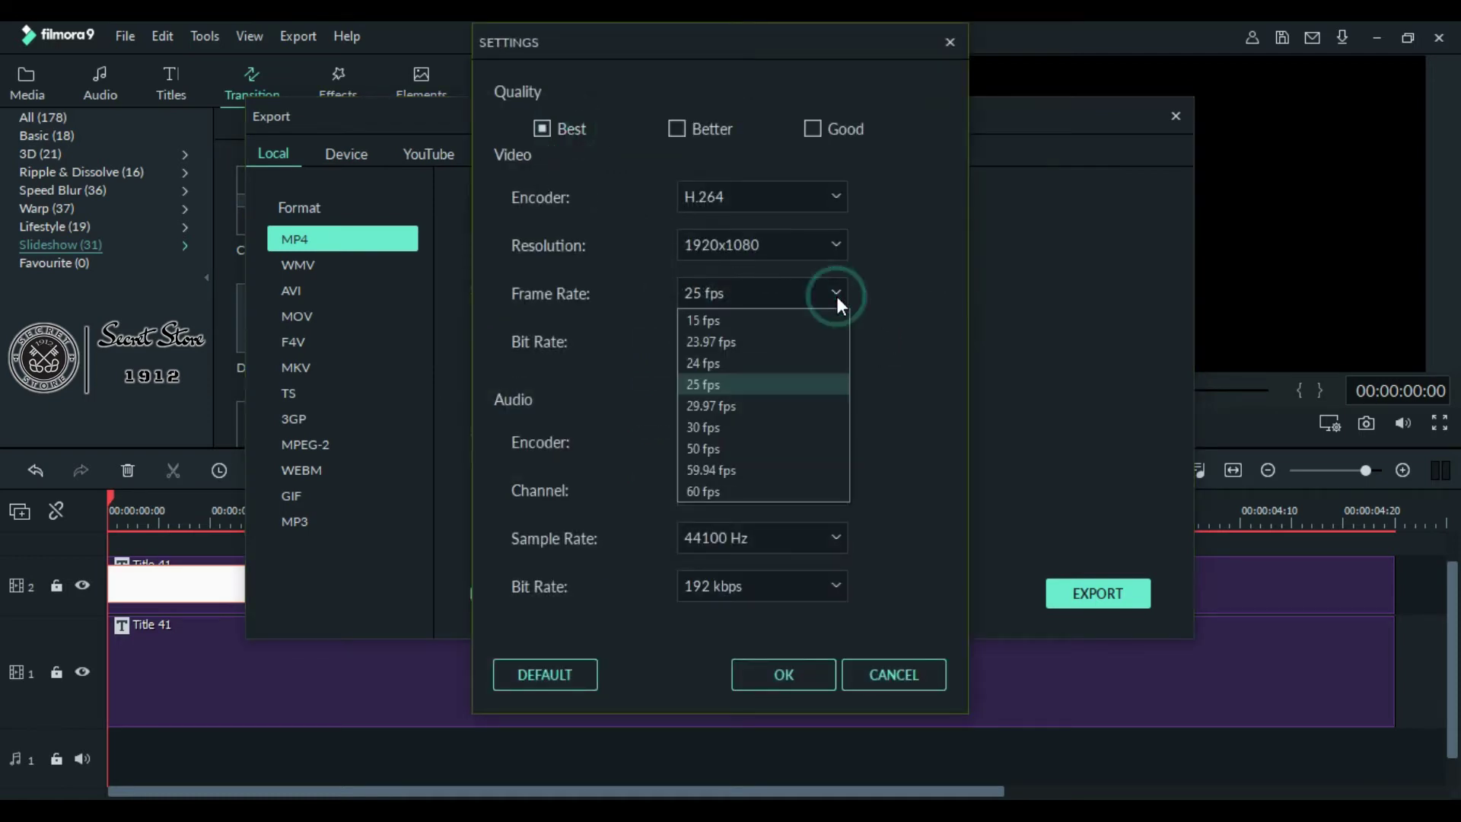
pyautogui.click(729, 430)
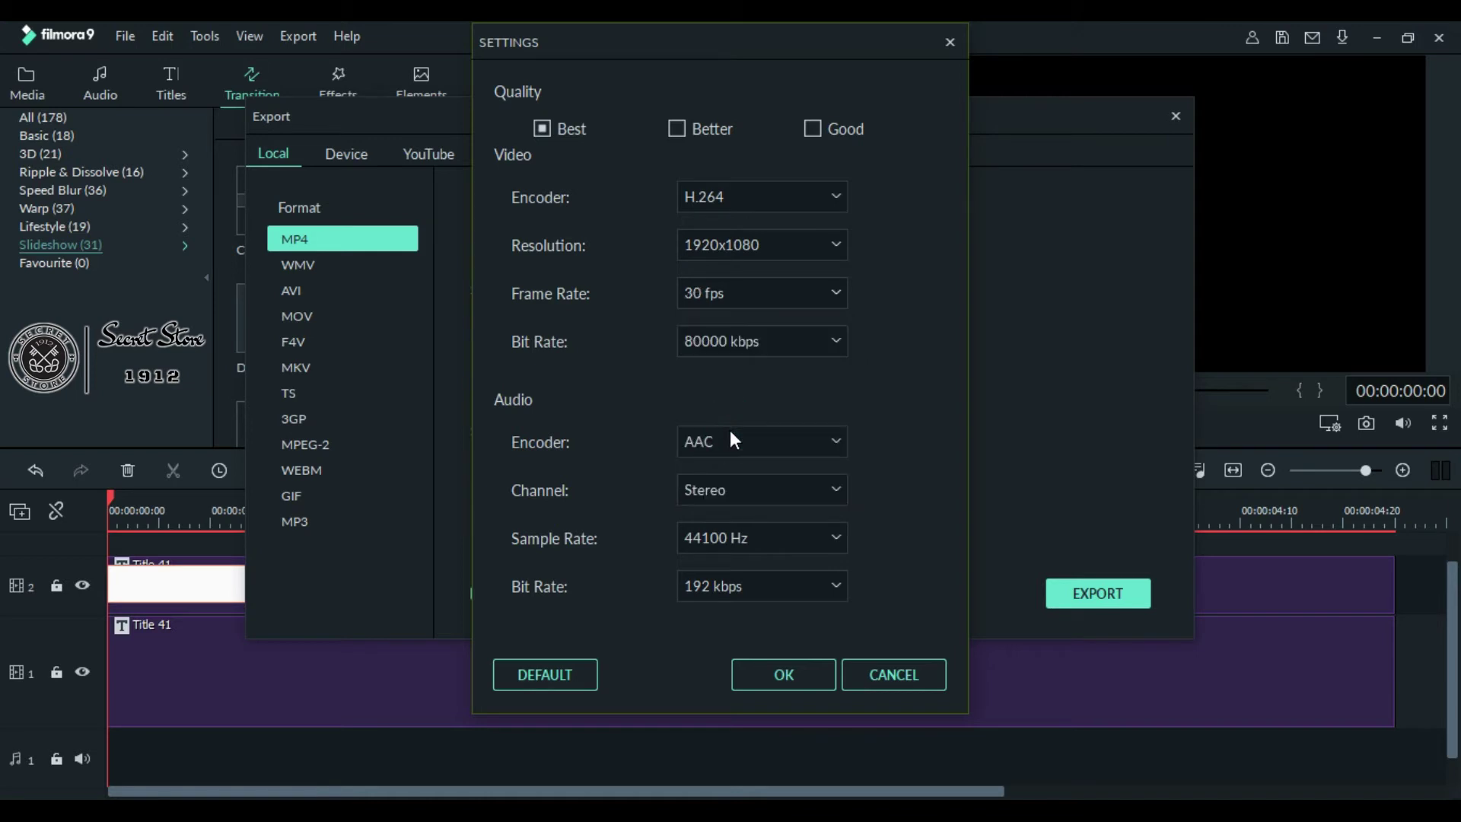
pyautogui.click(783, 675)
pyautogui.click(1104, 599)
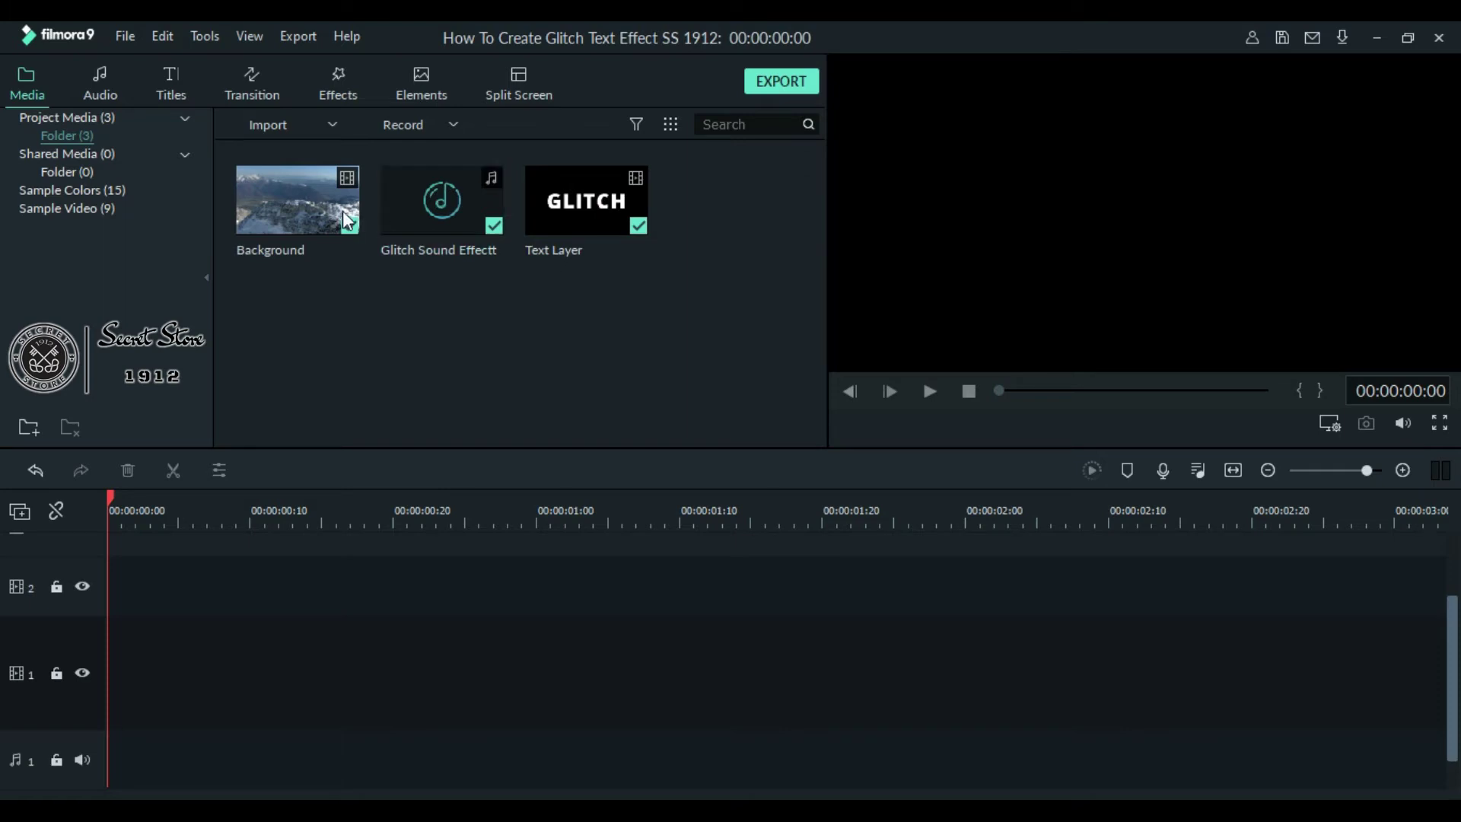
# - Place Background on track 1 and Text Layer on track 2, playhead at 00:00:03:00
pyautogui.moveTo(327, 213); pyautogui.dragTo(116, 680)
pyautogui.moveTo(600, 217); pyautogui.dragTo(111, 598)
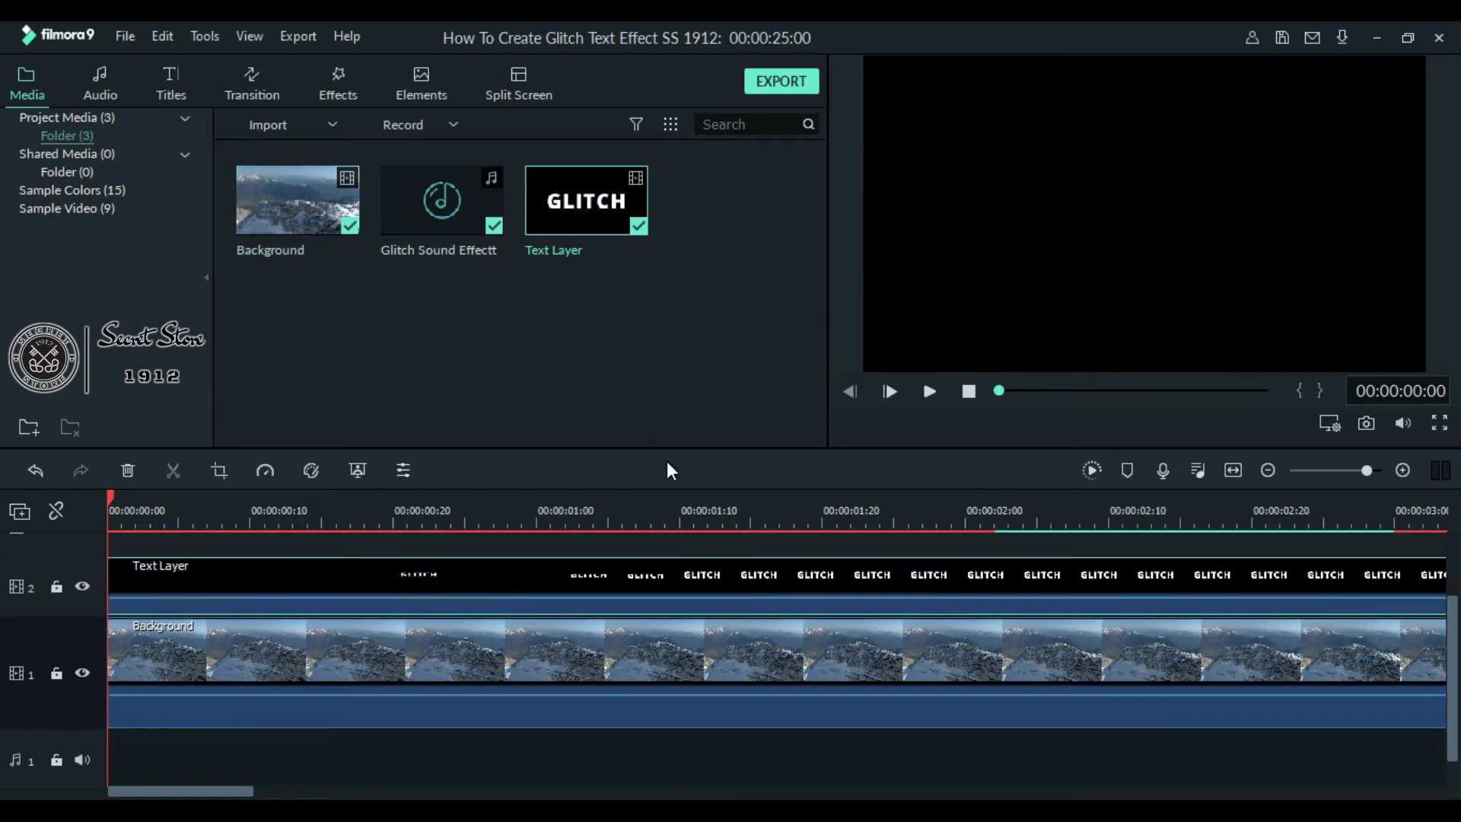
pyautogui.click(1267, 470)
pyautogui.click(503, 515)
pyautogui.moveTo(508, 518)
pyautogui.mouseDown()
pyautogui.moveTo(449, 517)
pyautogui.moveTo(485, 520)
pyautogui.mouseUp()
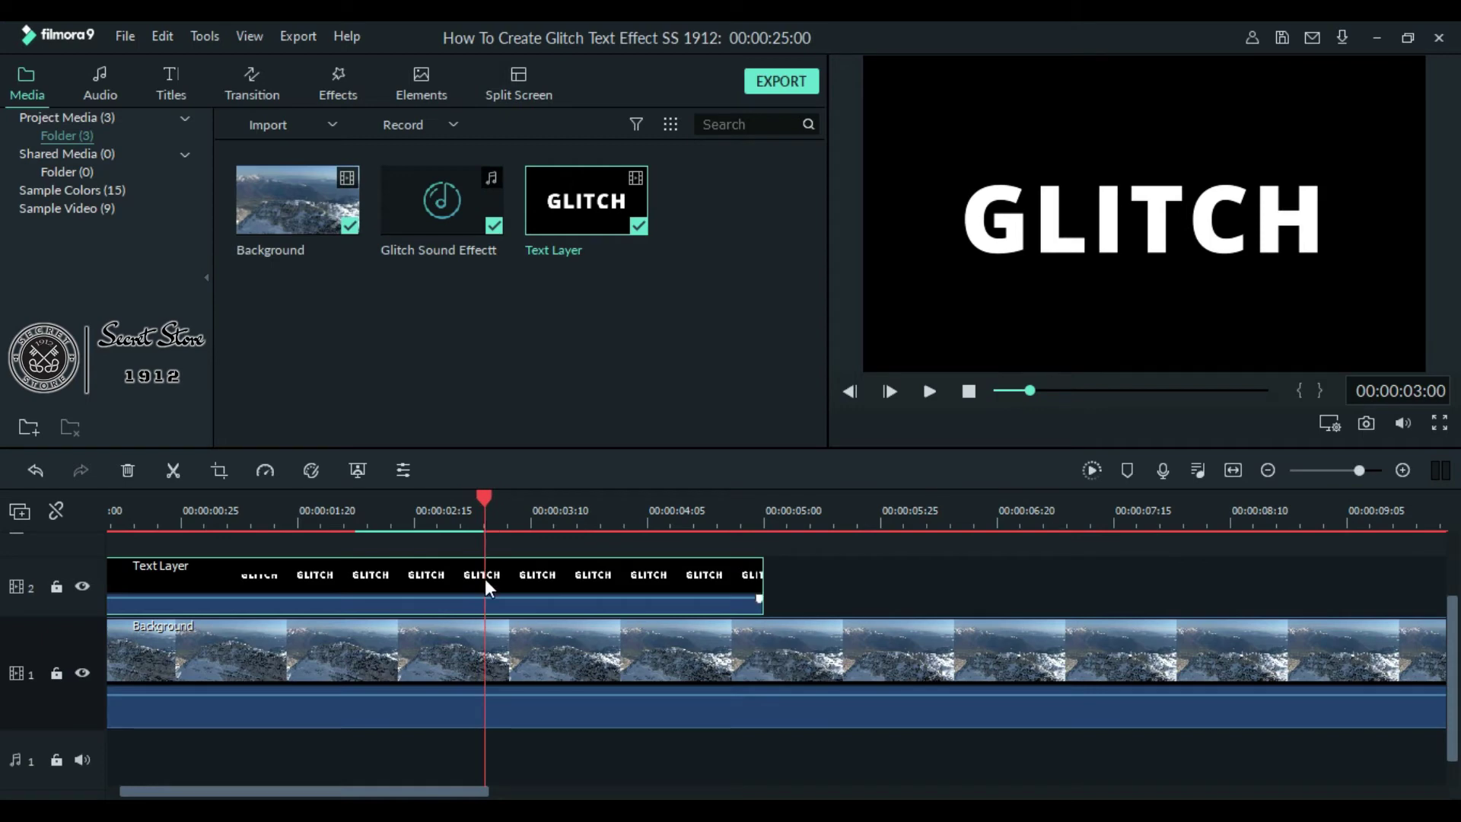
# - Split both clips at 3 seconds, delete the right halves, and play the trimmed edit
pyautogui.hotkey('ctrl', 'b')
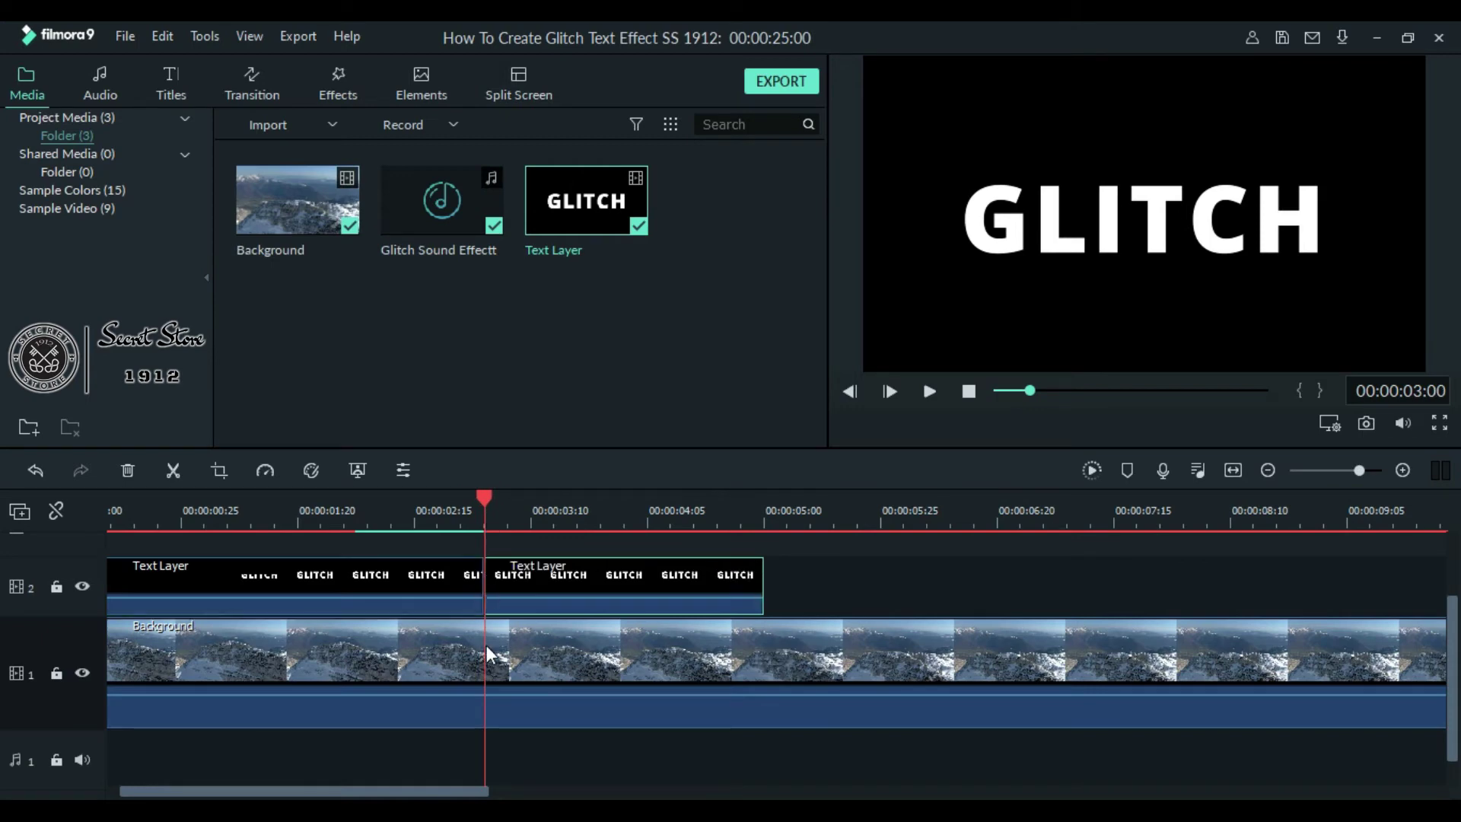
pyautogui.click(487, 654)
pyautogui.hotkey('ctrl', 'b')
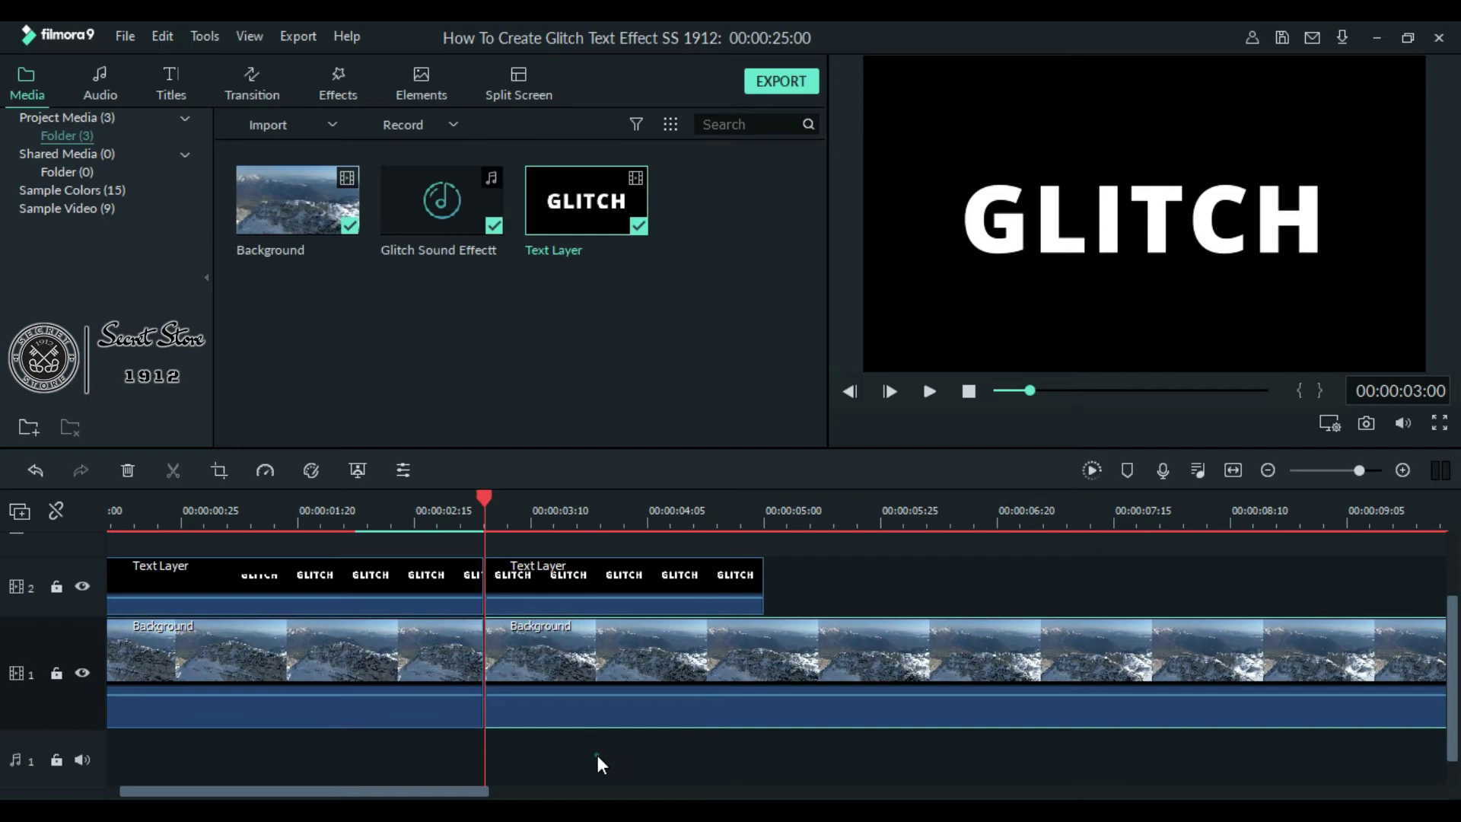
pyautogui.moveTo(596, 763); pyautogui.dragTo(837, 563)
pyautogui.press('Delete')
pyautogui.click(1233, 470)
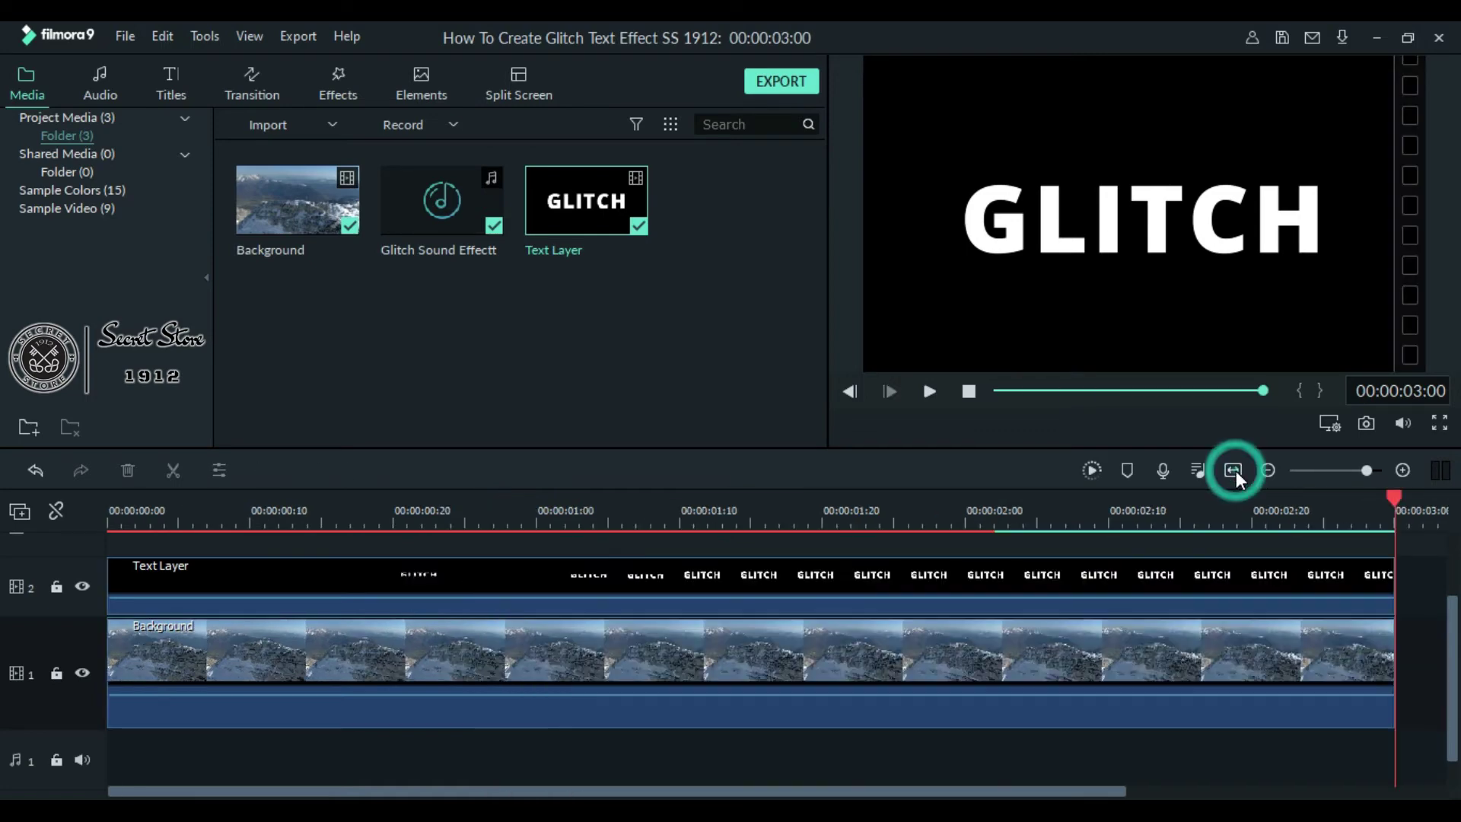
pyautogui.click(942, 287)
pyautogui.press('space')
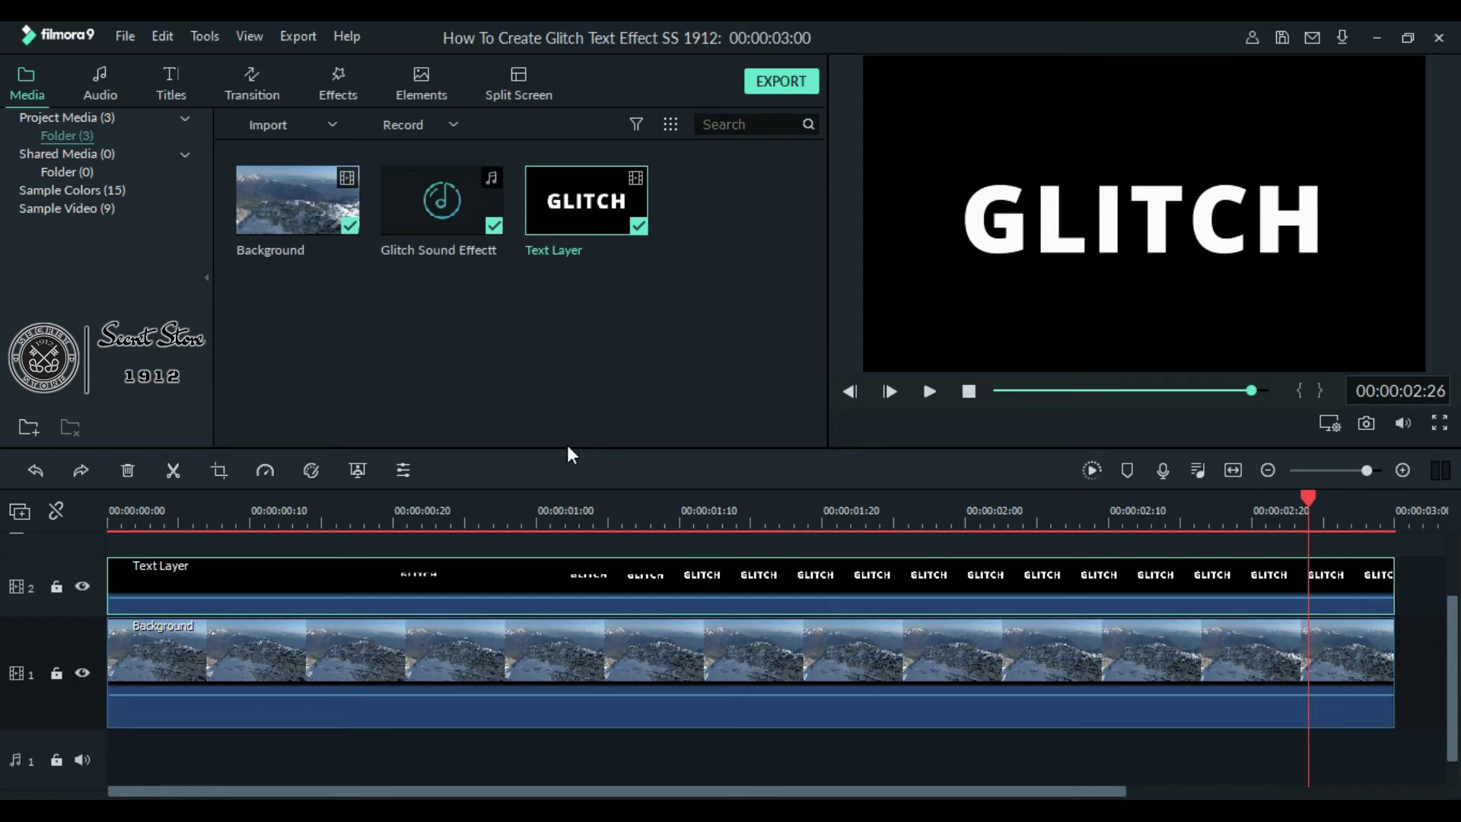
# - Chroma-key black out of Text Layer with tolerance 100, edge thickness 10.00 and feather 10.00
pyautogui.click(356, 470)
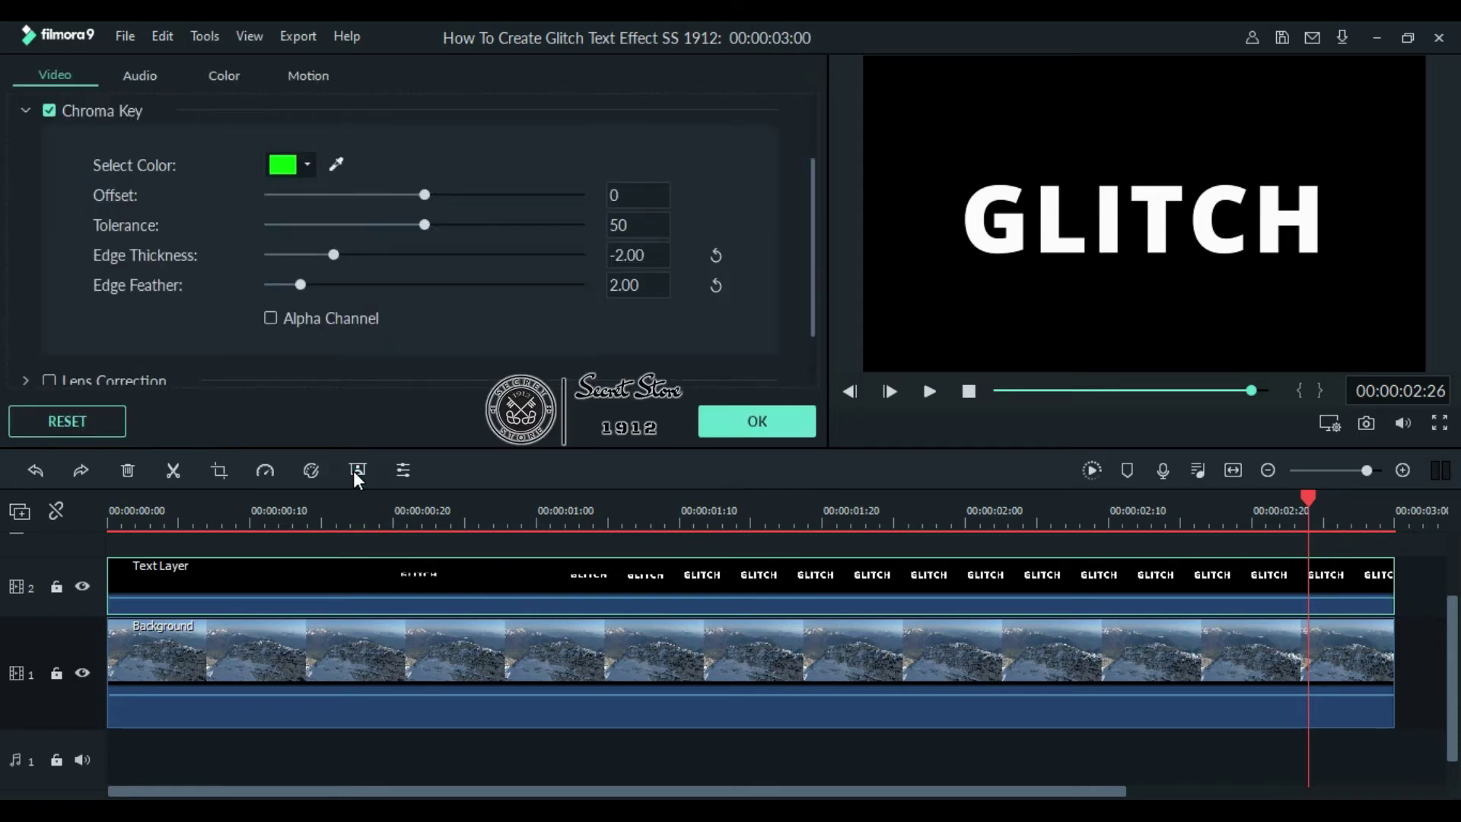
pyautogui.click(335, 164)
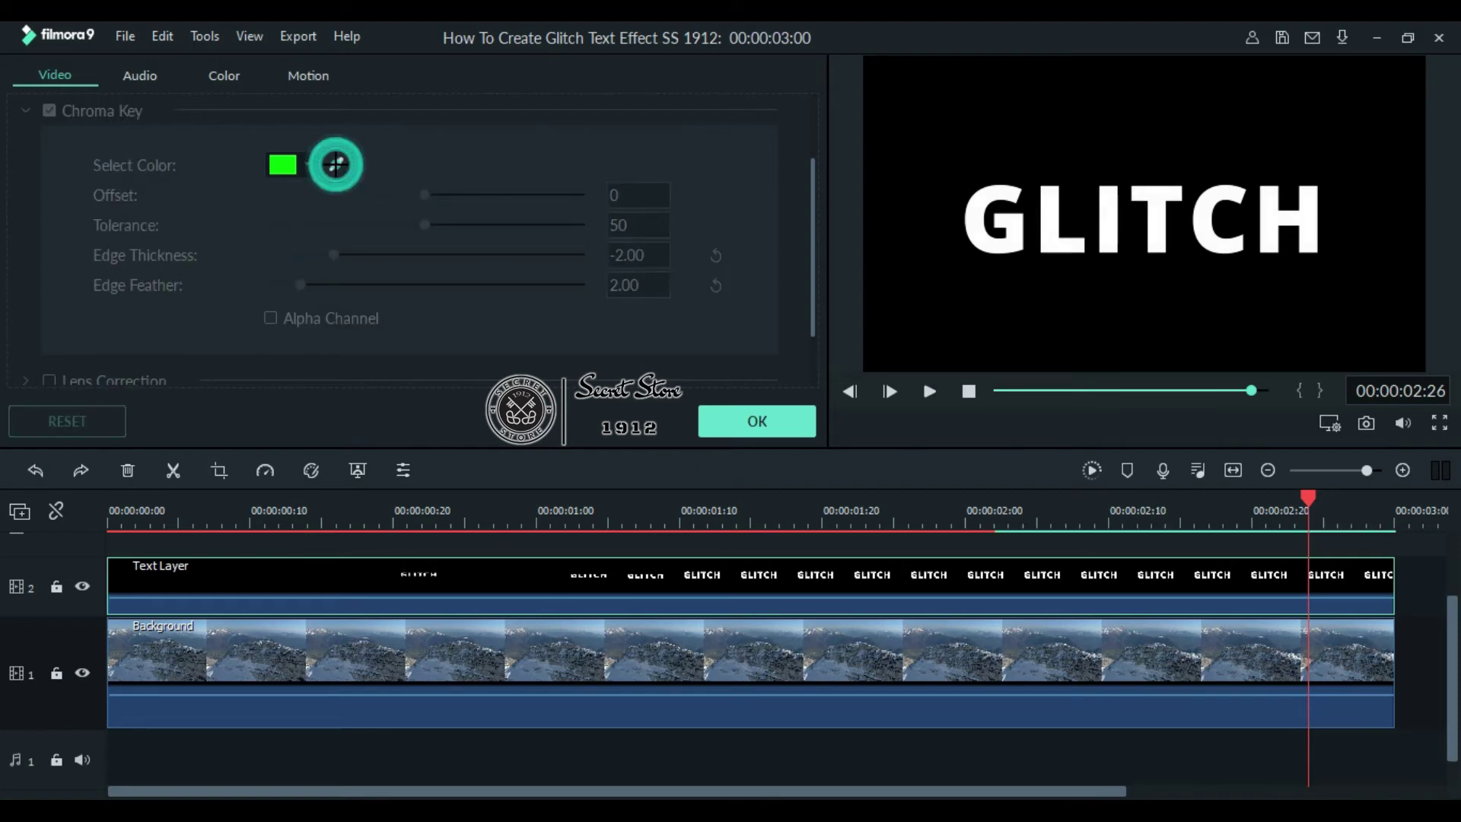
pyautogui.click(898, 129)
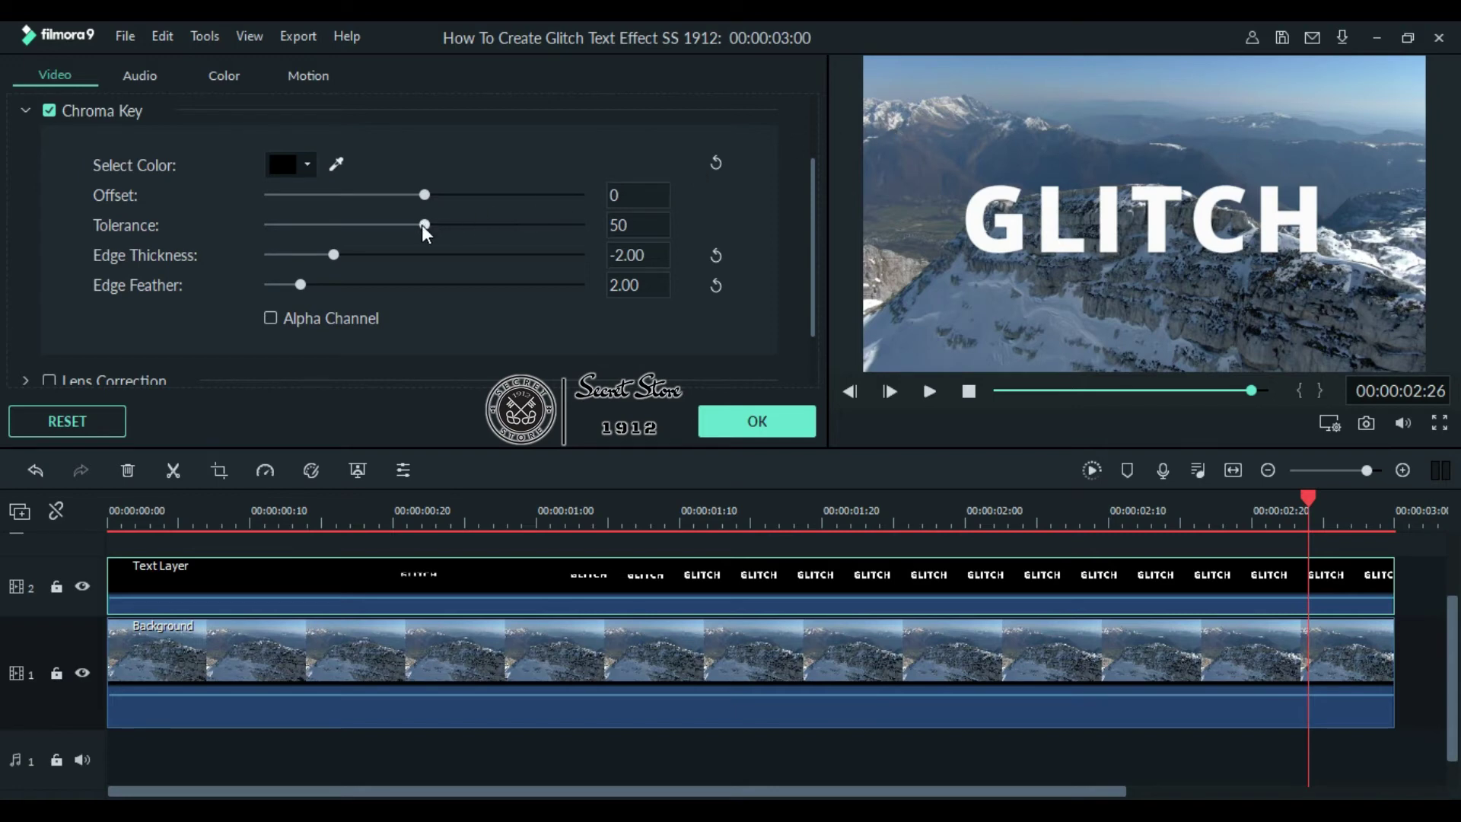
pyautogui.moveTo(424, 227); pyautogui.dragTo(575, 242)
pyautogui.moveTo(339, 254); pyautogui.dragTo(581, 255)
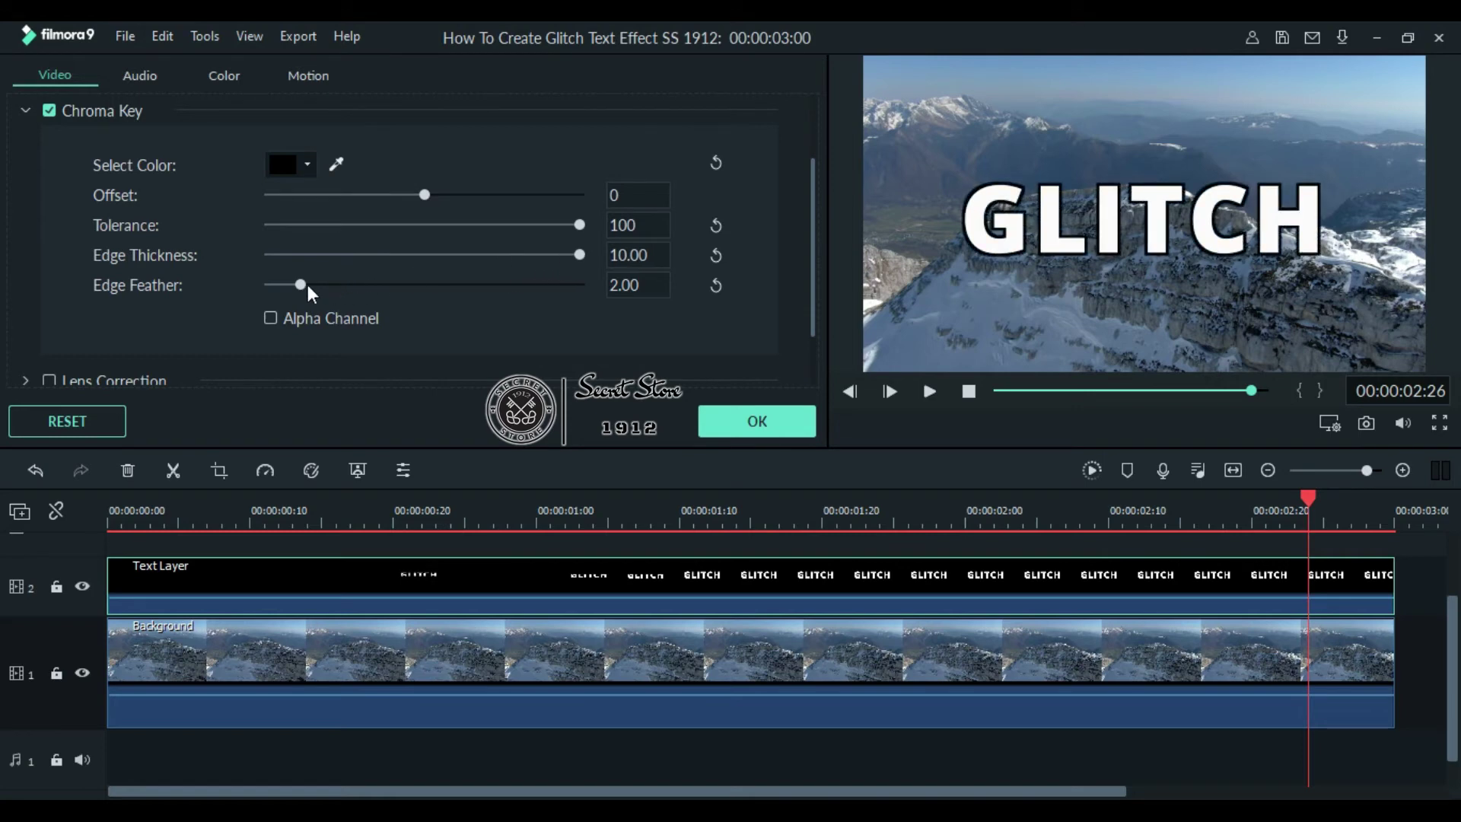
pyautogui.moveTo(301, 286); pyautogui.dragTo(425, 299)
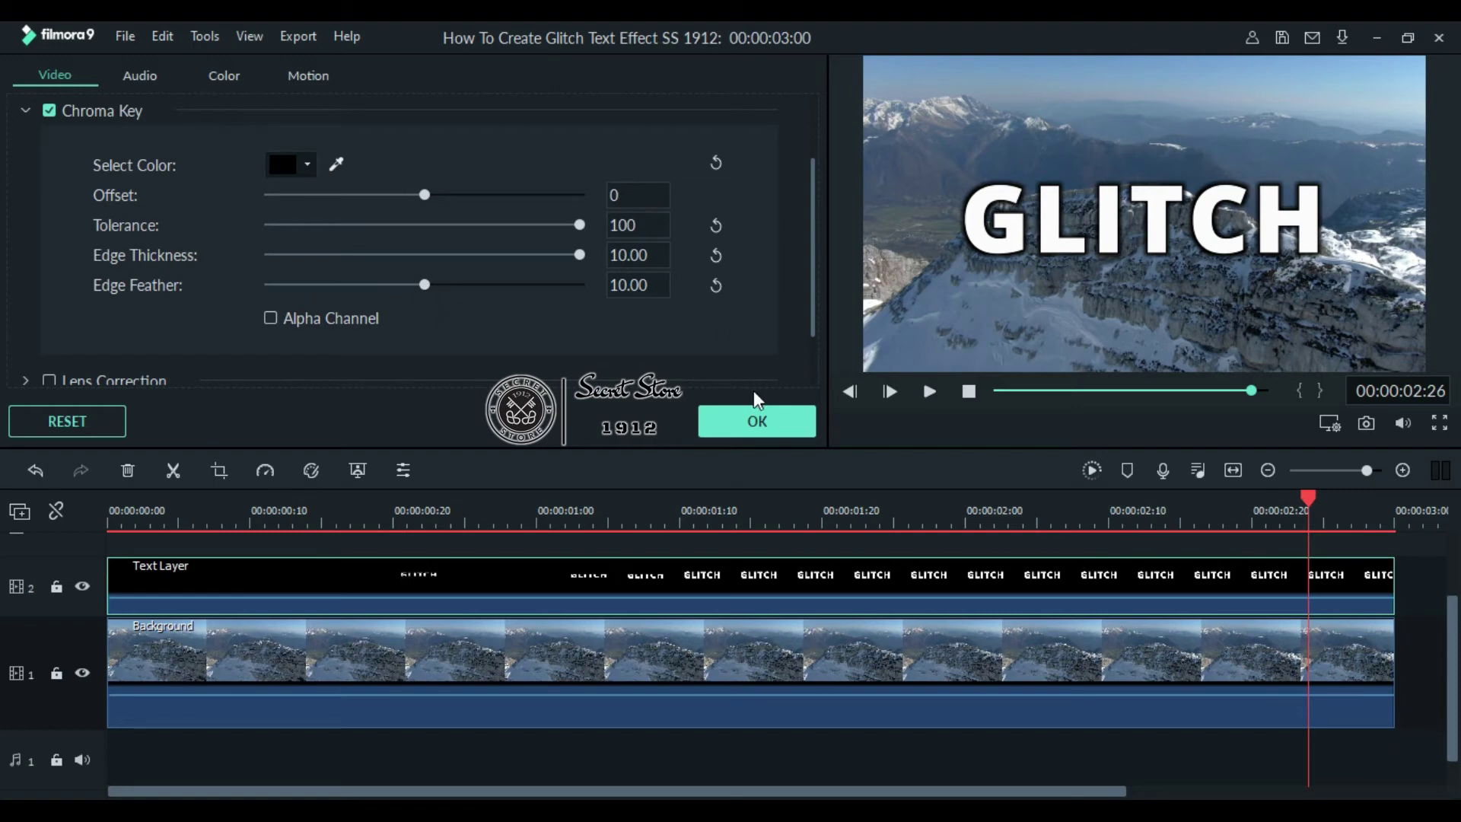
pyautogui.click(764, 431)
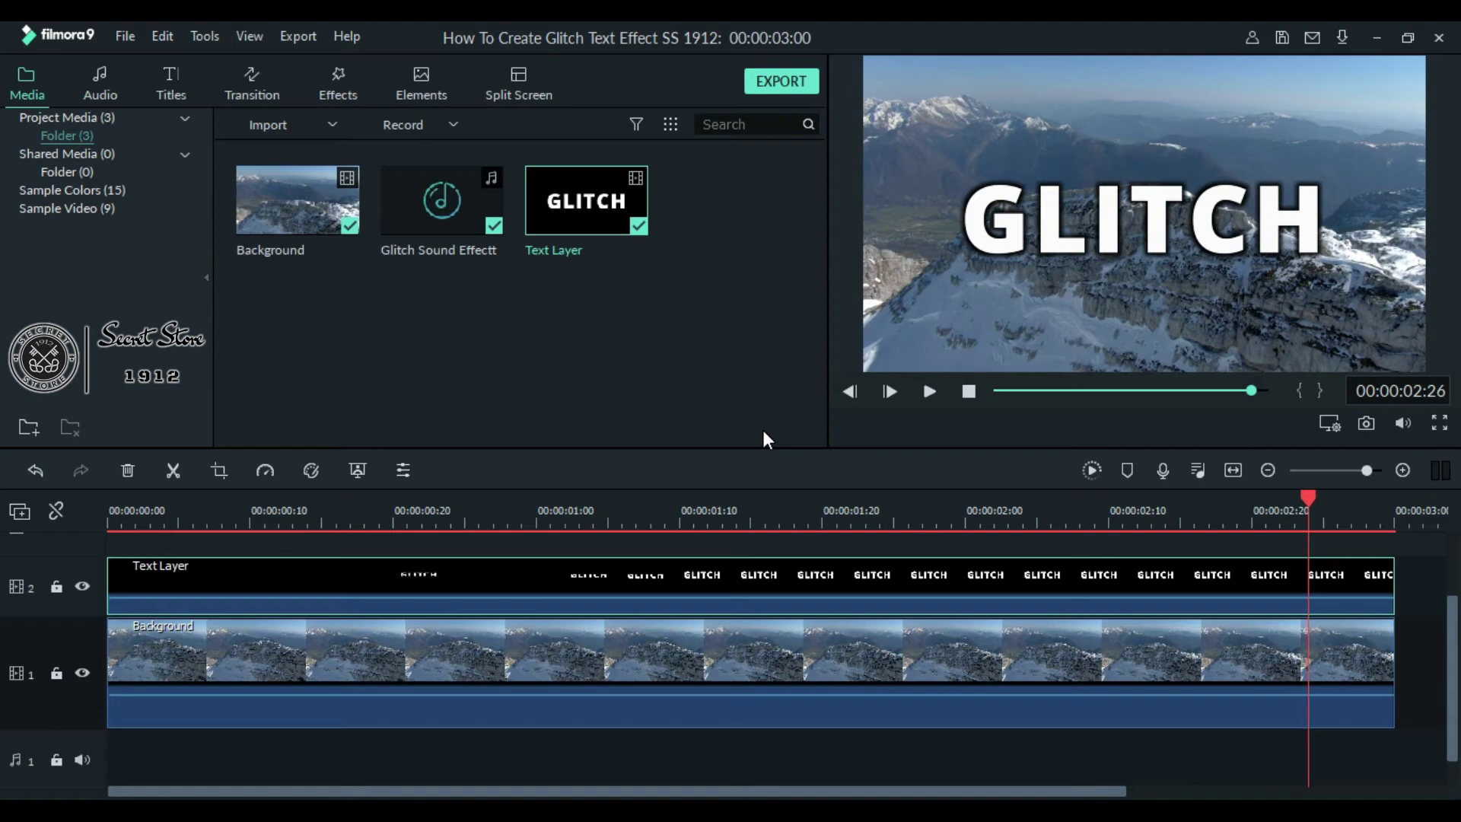
# - Split the Text Layer clip at 00:00:01:14, 00:00:01:28 and 00:00:02:04
pyautogui.click(733, 568)
pyautogui.rightClick(735, 566)
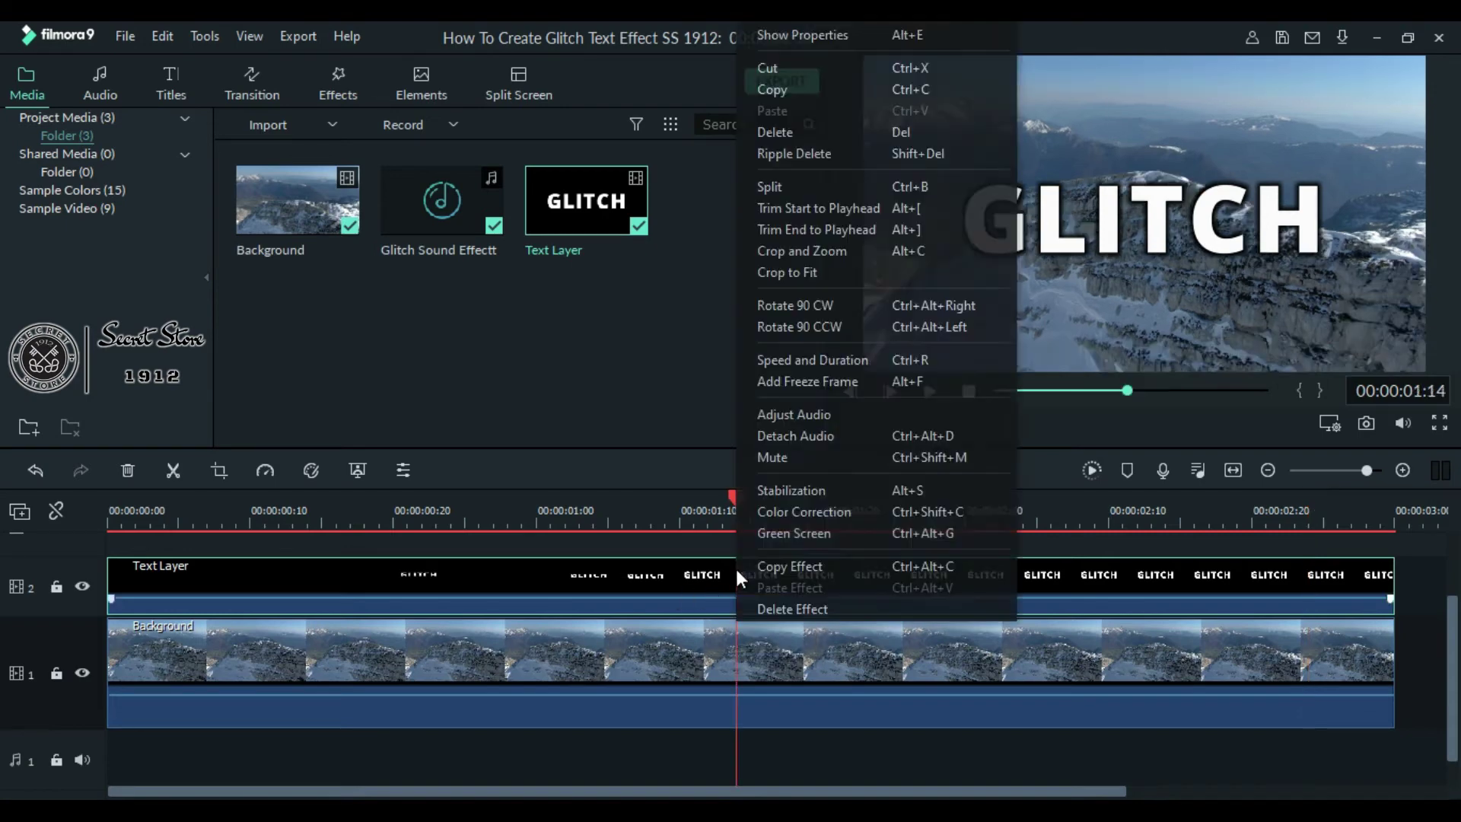
pyautogui.click(769, 187)
pyautogui.moveTo(855, 504); pyautogui.dragTo(1030, 554)
pyautogui.rightClick(925, 567)
pyautogui.click(960, 187)
pyautogui.hotkey('ctrl', 'b')
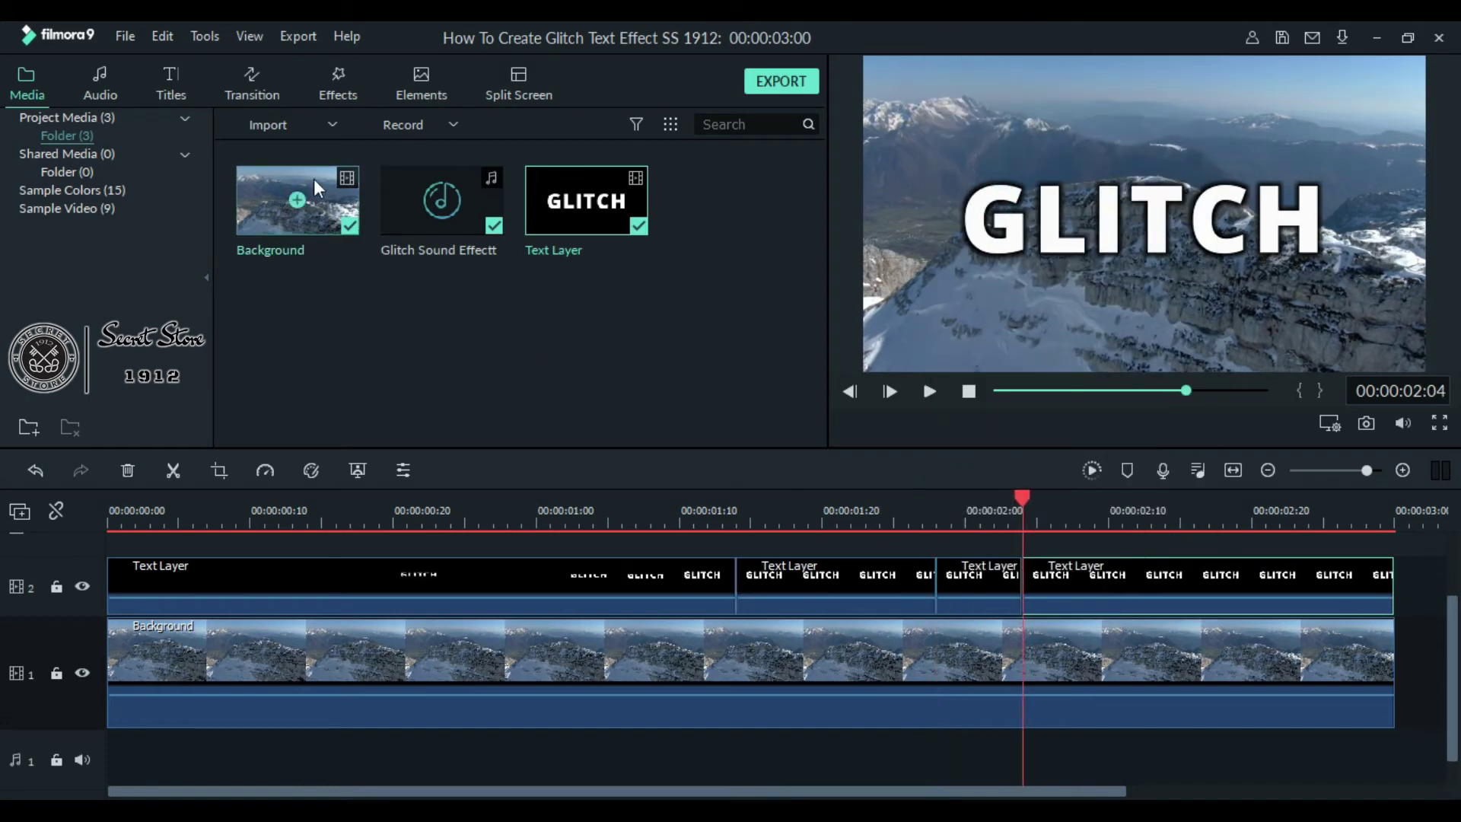
# - Apply the Sideways 1 shake filter to the first three Text Layer pieces
pyautogui.click(337, 99)
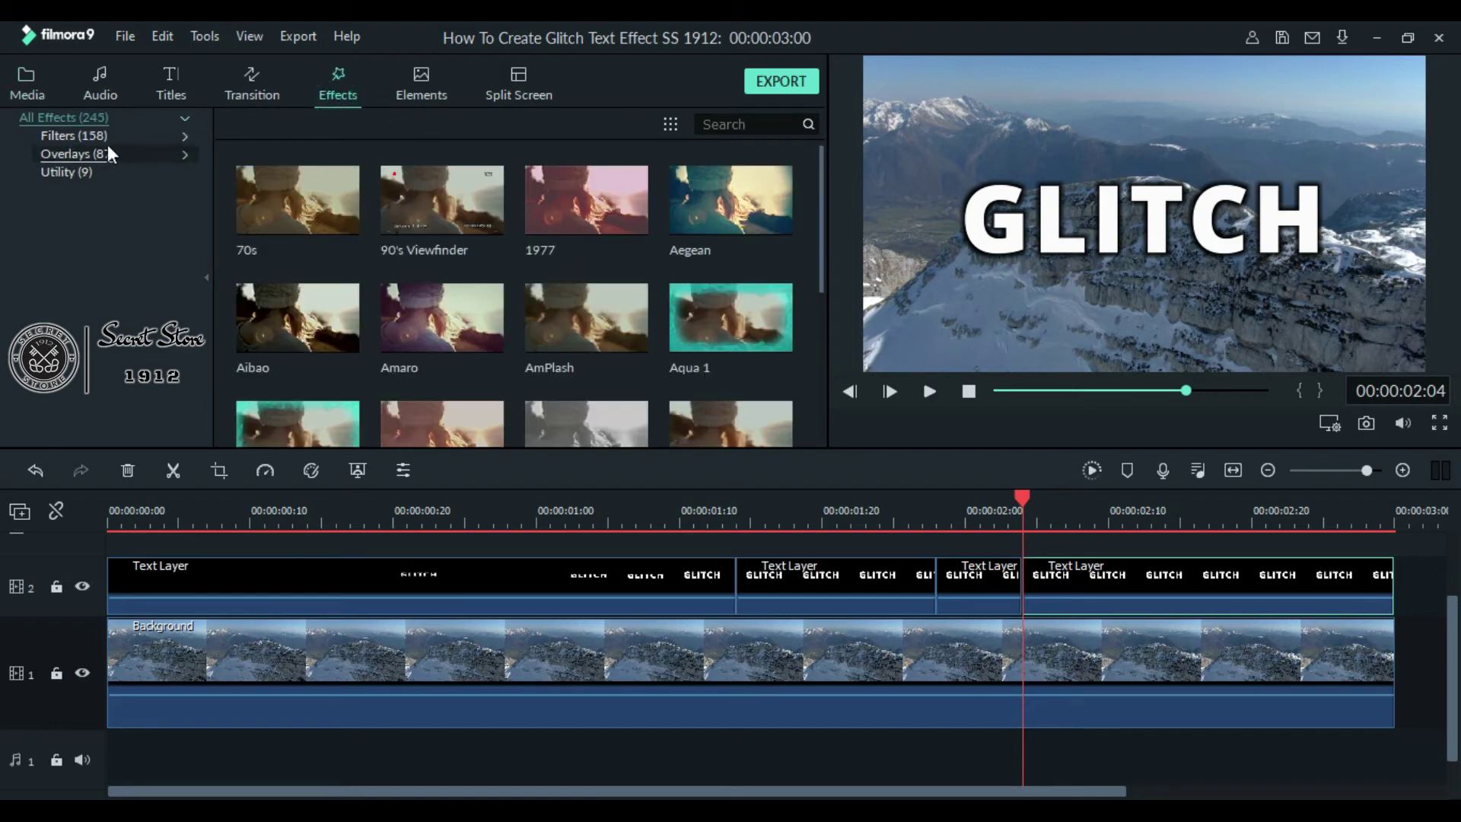
pyautogui.click(184, 137)
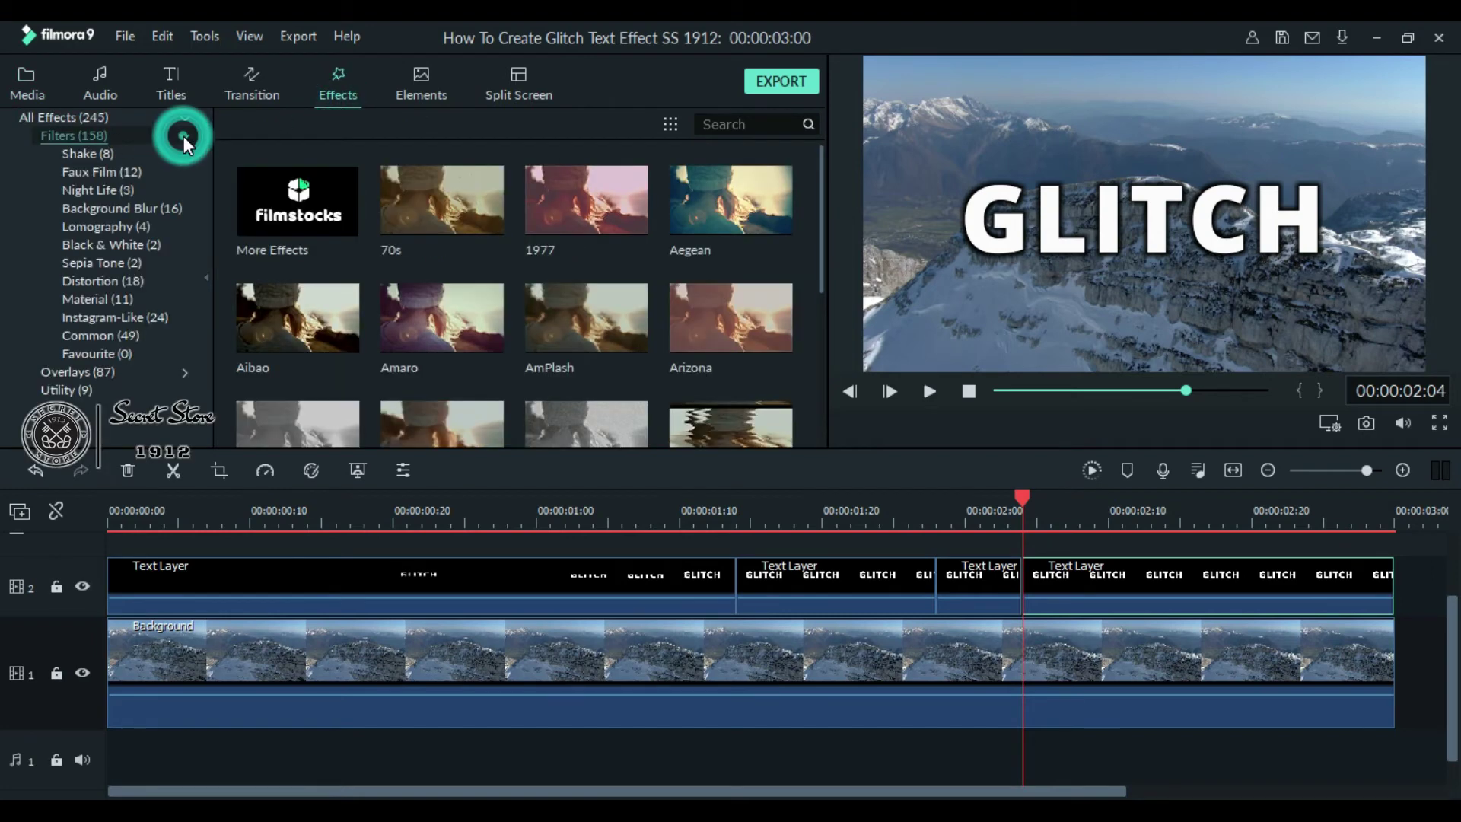
pyautogui.click(114, 156)
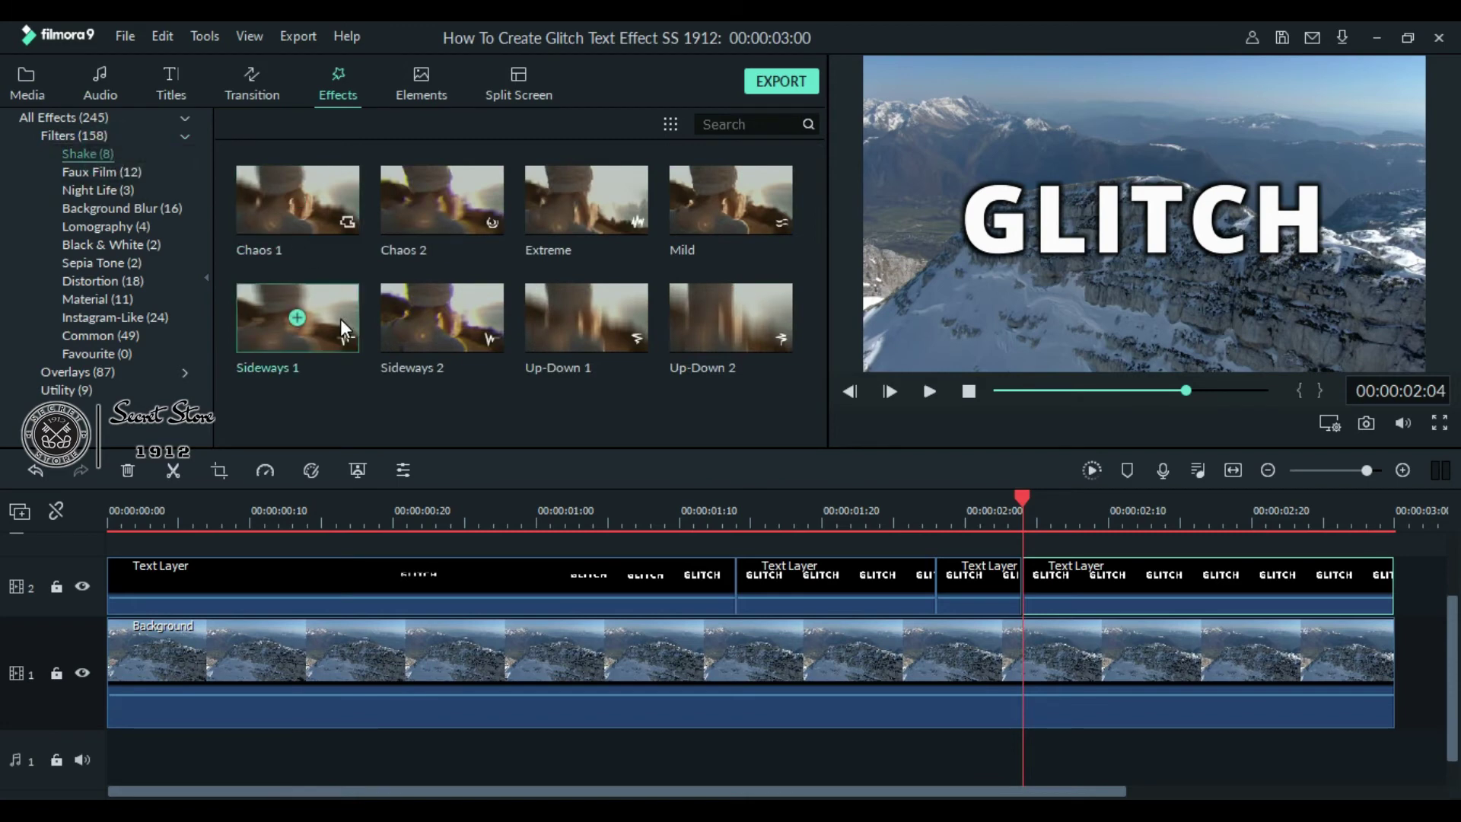
pyautogui.moveTo(340, 329); pyautogui.dragTo(768, 585)
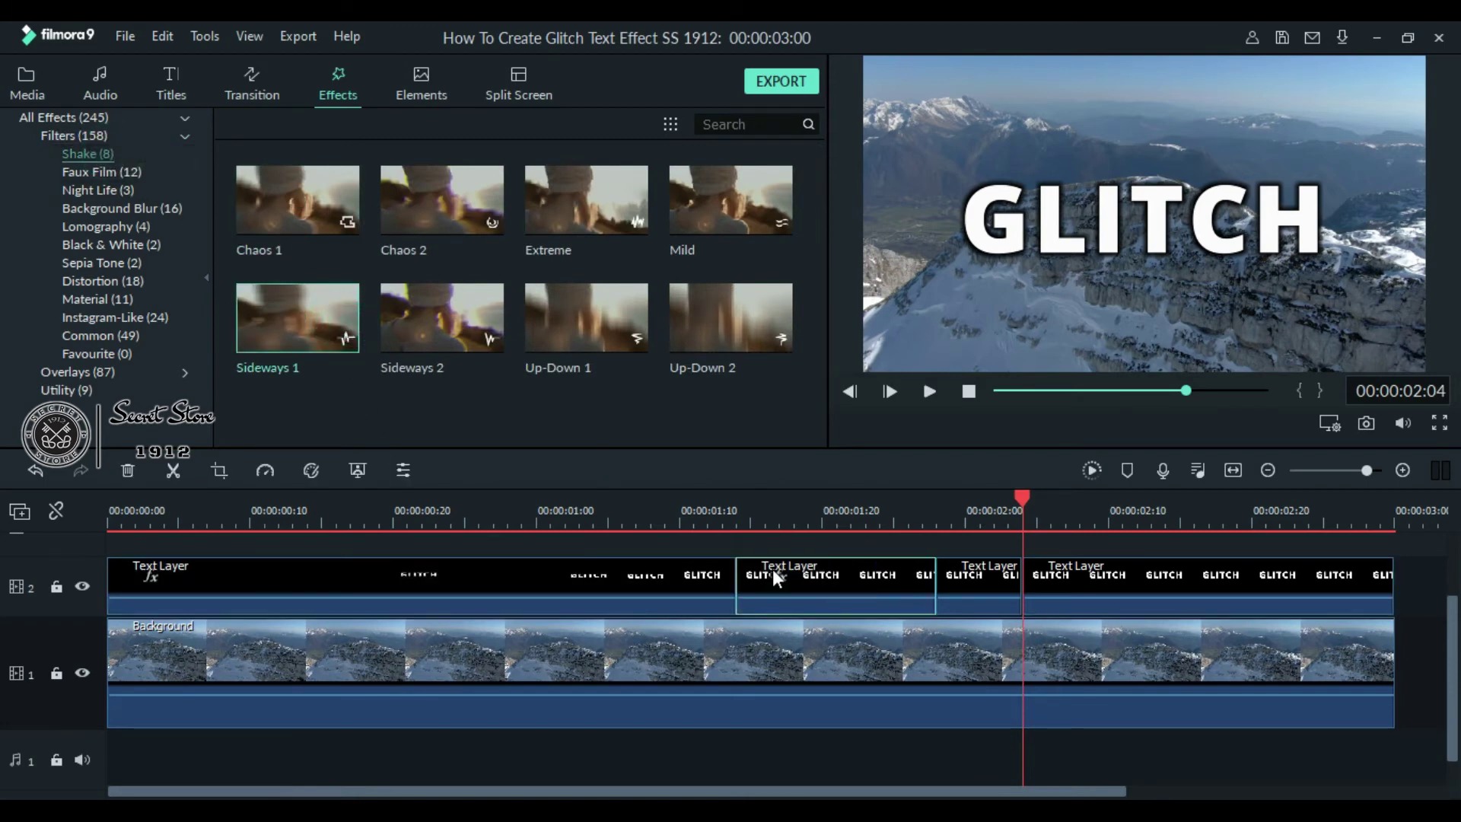
pyautogui.moveTo(511, 381); pyautogui.dragTo(1001, 578)
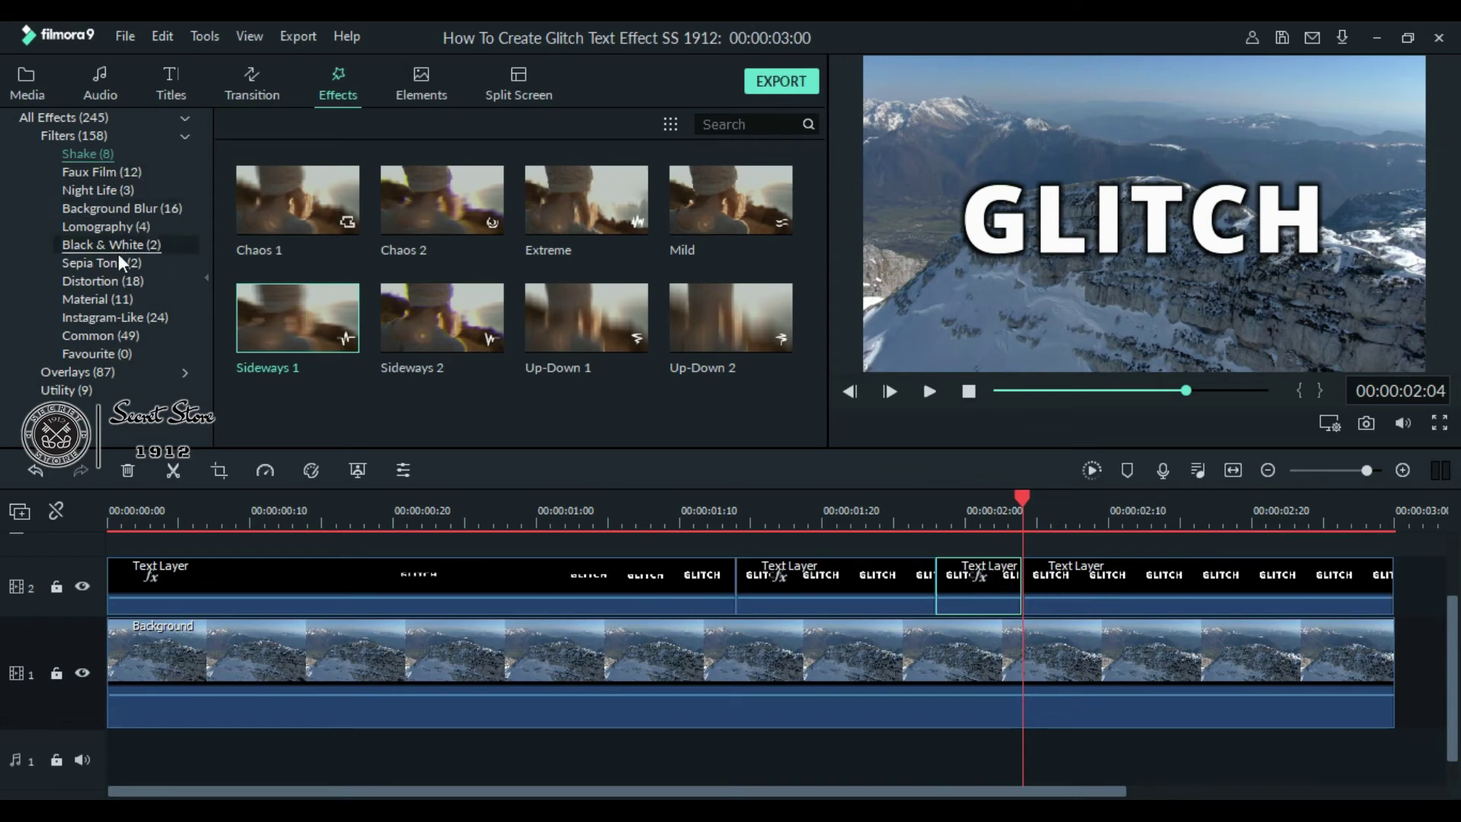
# - Add the Chromatic Aberration and Flip distortion filters to the second title piece
pyautogui.click(107, 283)
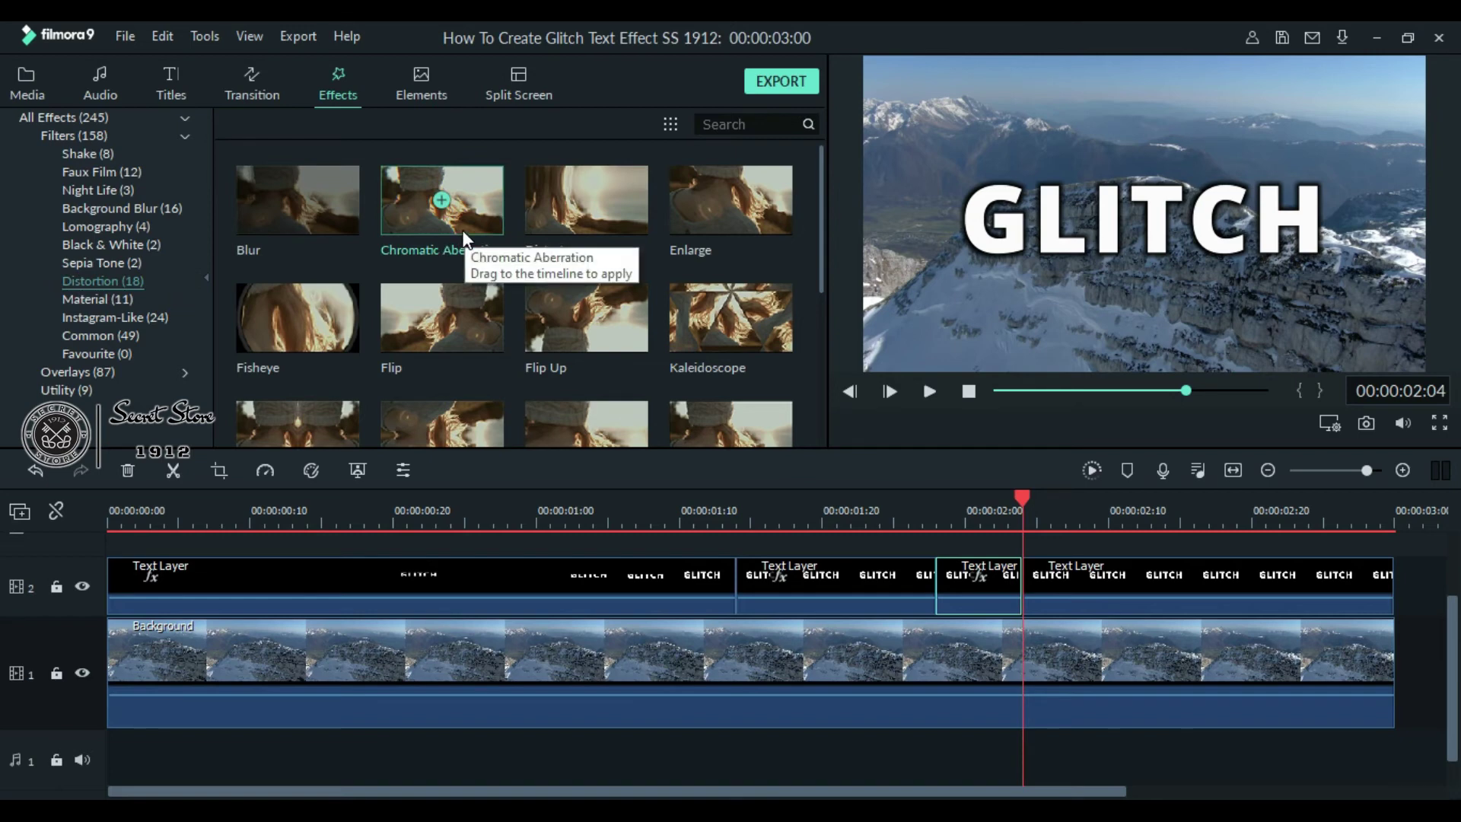
pyautogui.moveTo(466, 229); pyautogui.dragTo(776, 587)
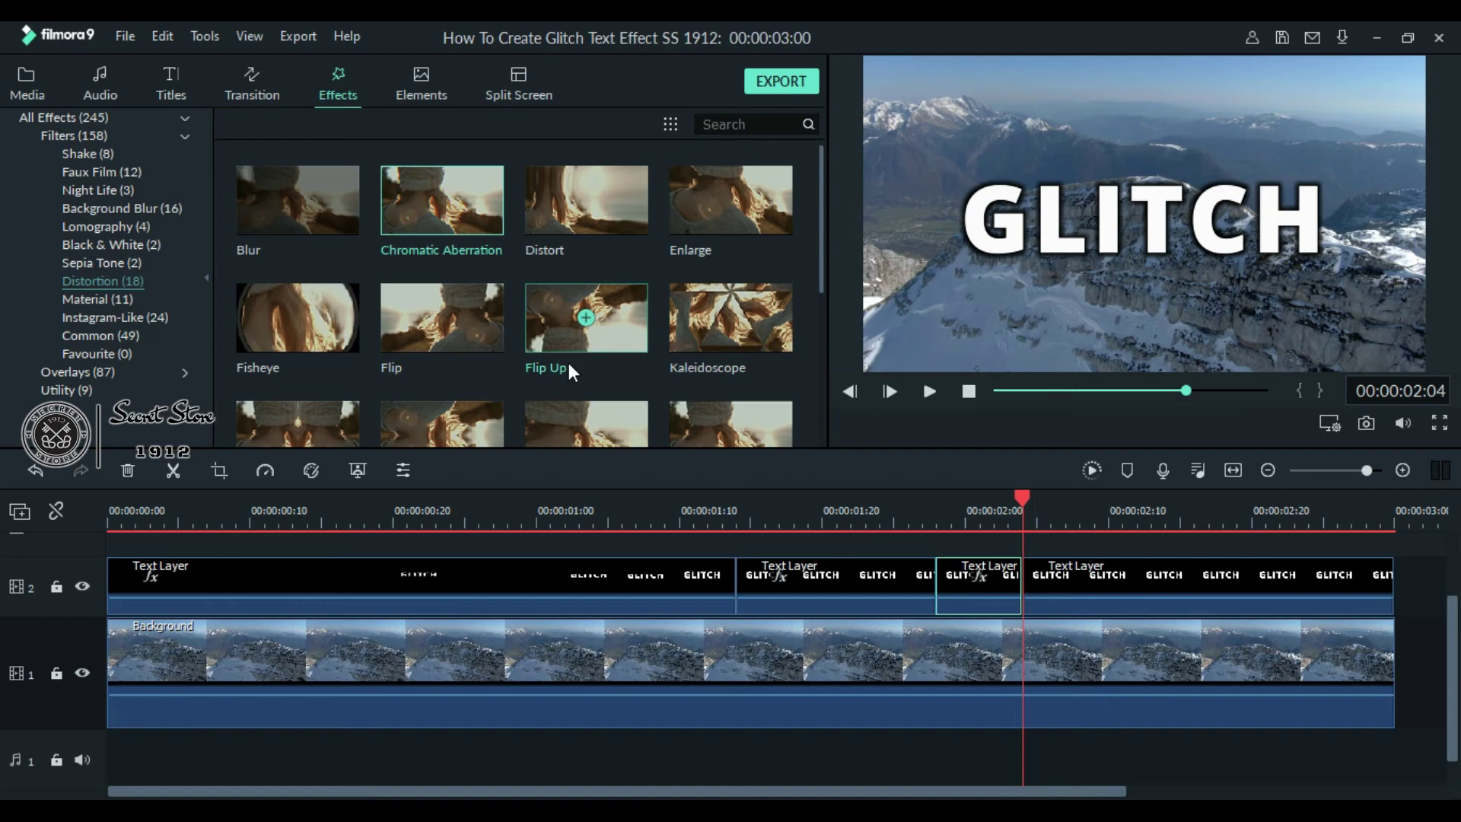
pyautogui.moveTo(482, 331); pyautogui.dragTo(800, 588)
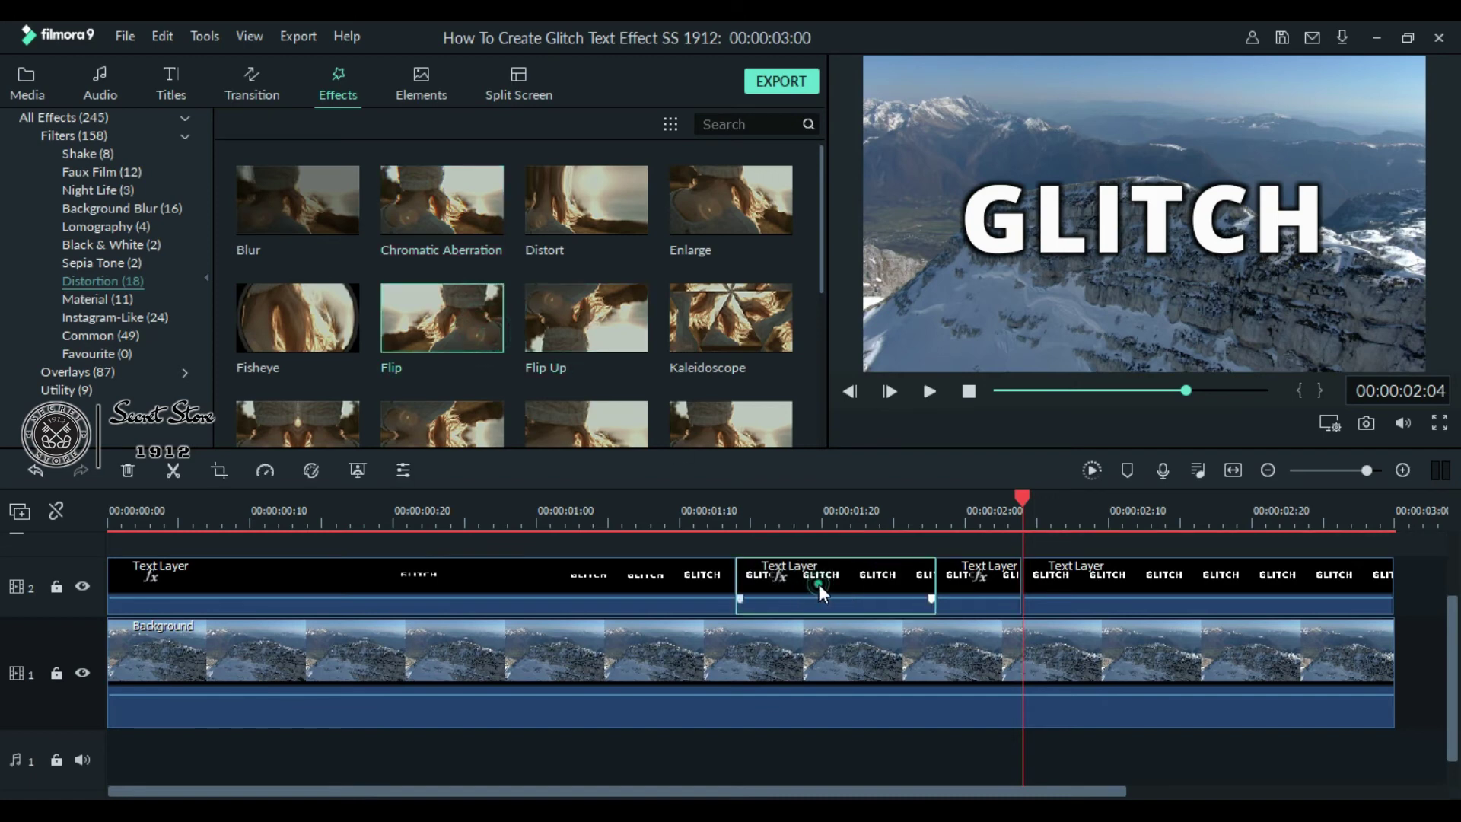
# - Lower the second Text Layer clip's Chromatic Aberration fade to 0.26 and confirm
pyautogui.doubleClick(819, 582)
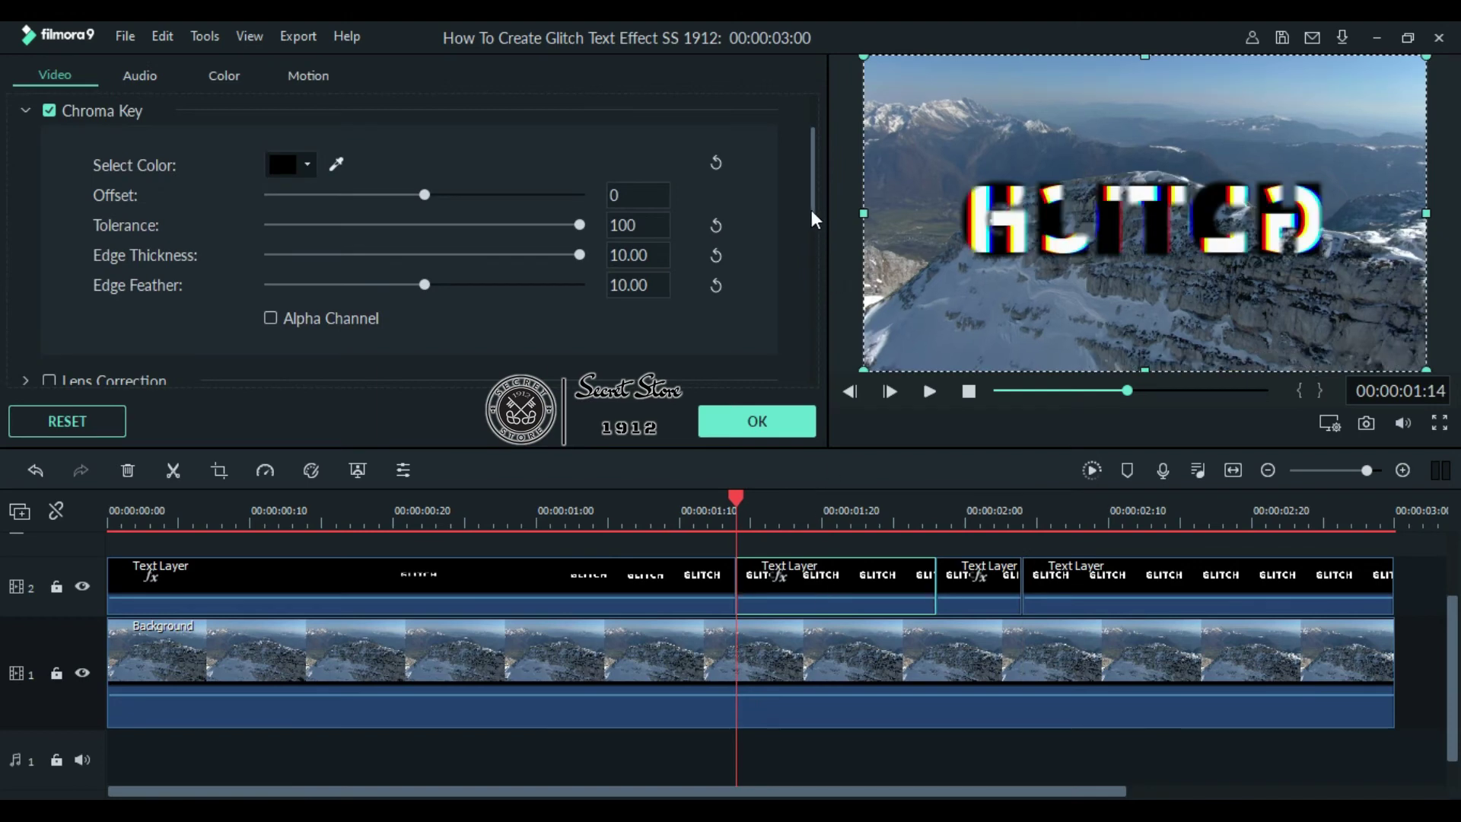
pyautogui.moveTo(811, 210); pyautogui.dragTo(809, 363)
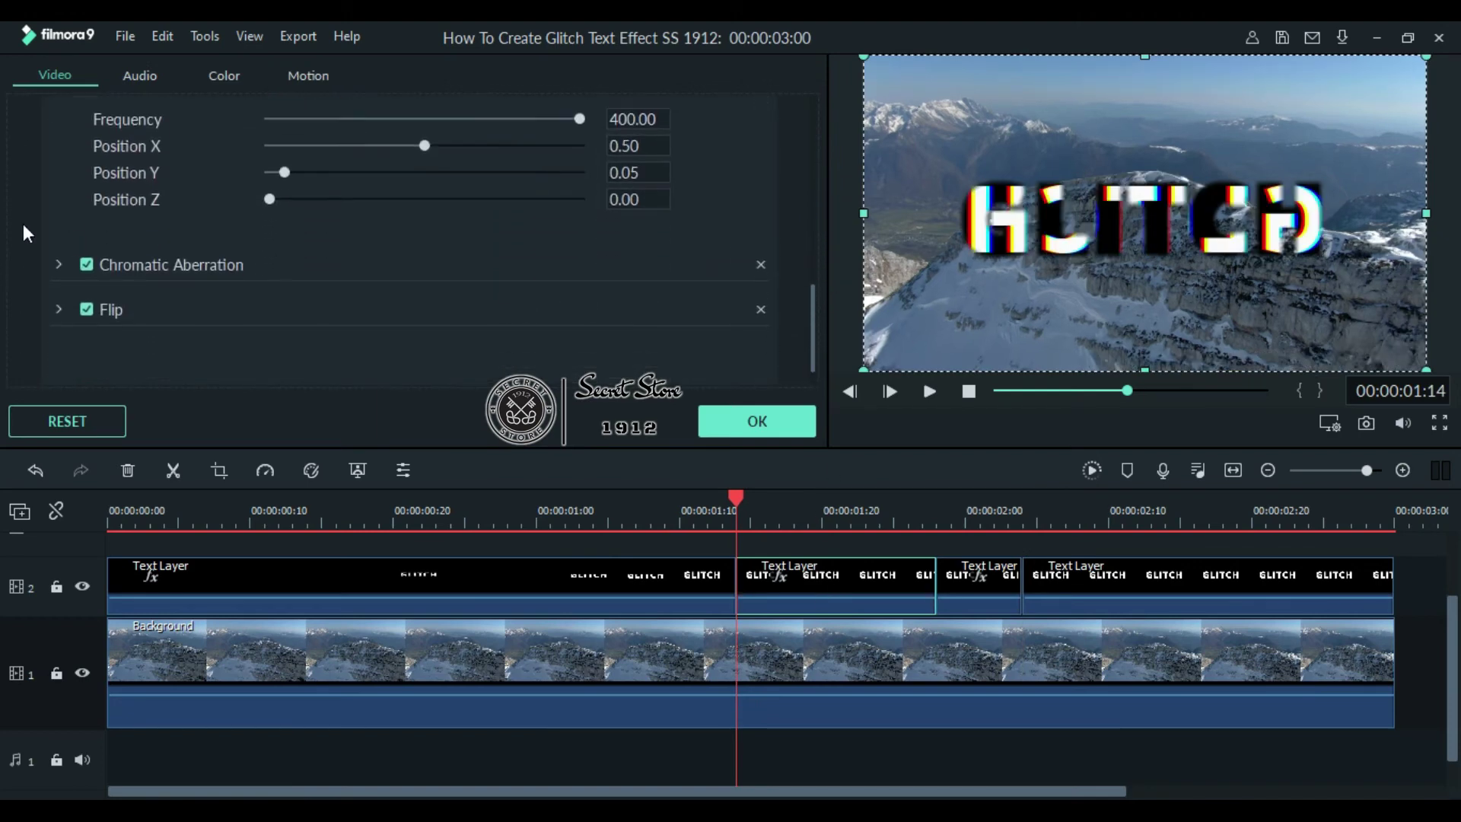
pyautogui.click(58, 262)
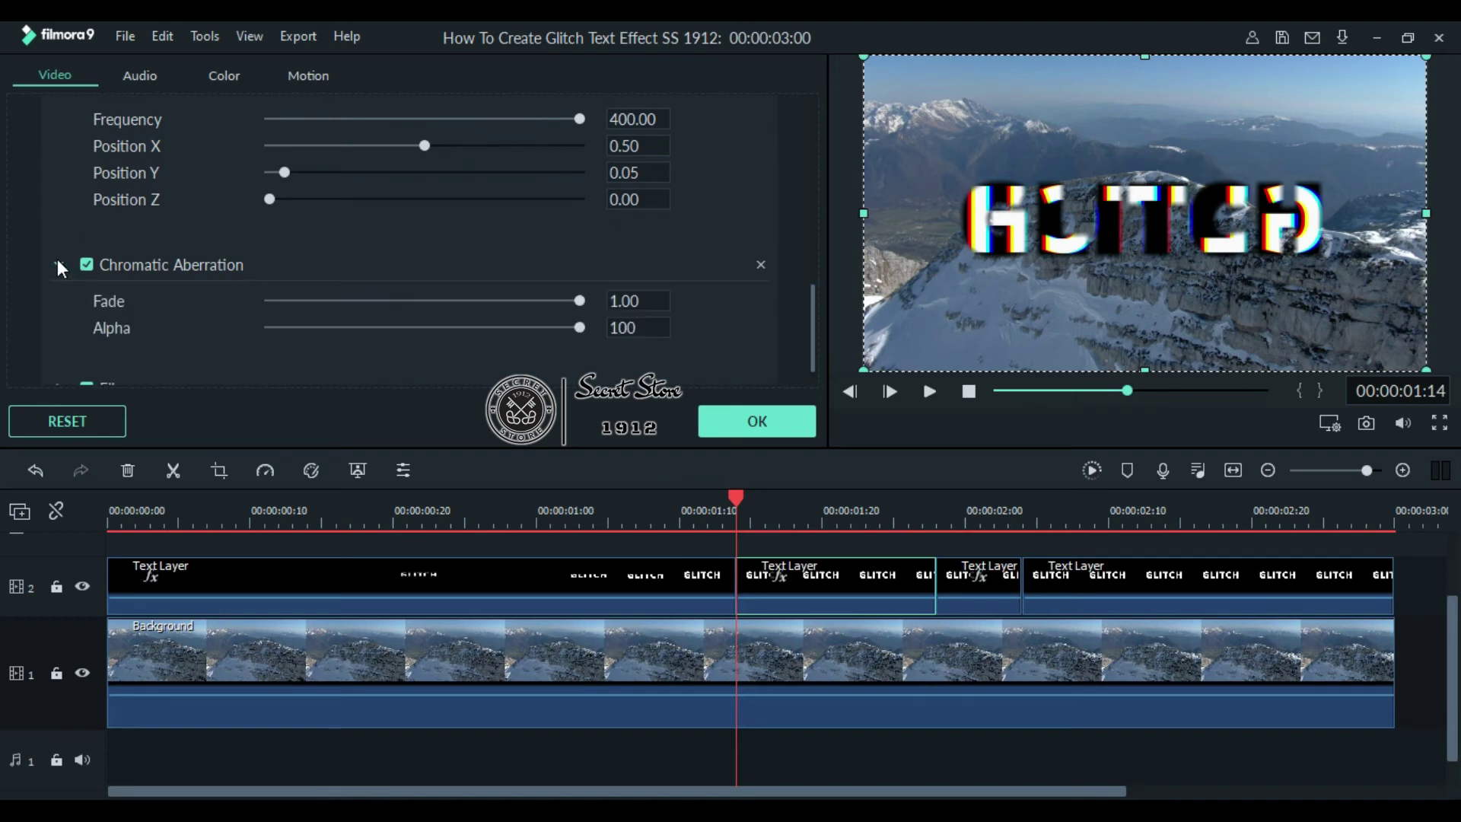
pyautogui.moveTo(525, 300); pyautogui.dragTo(350, 301)
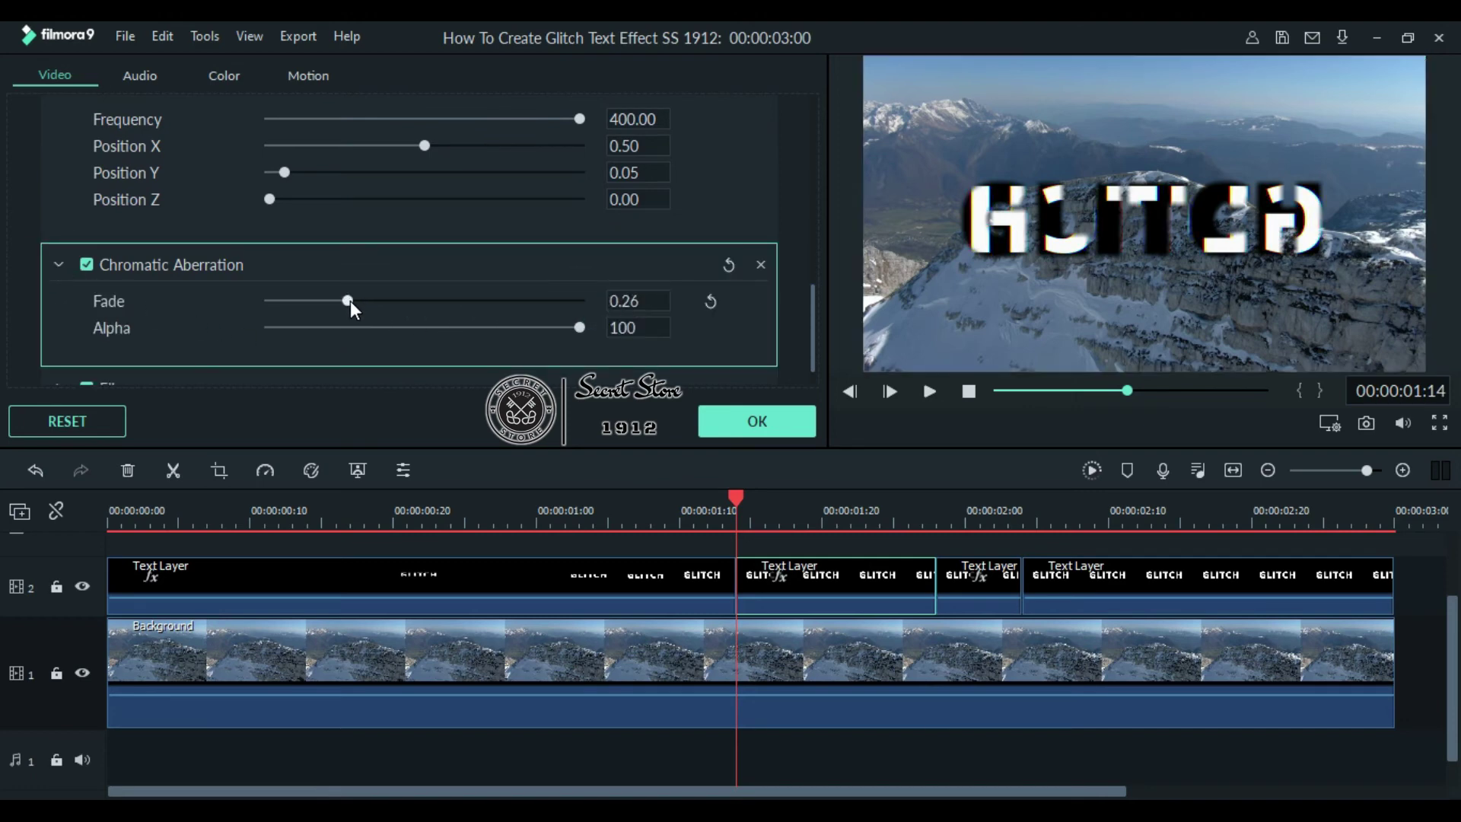
pyautogui.click(777, 422)
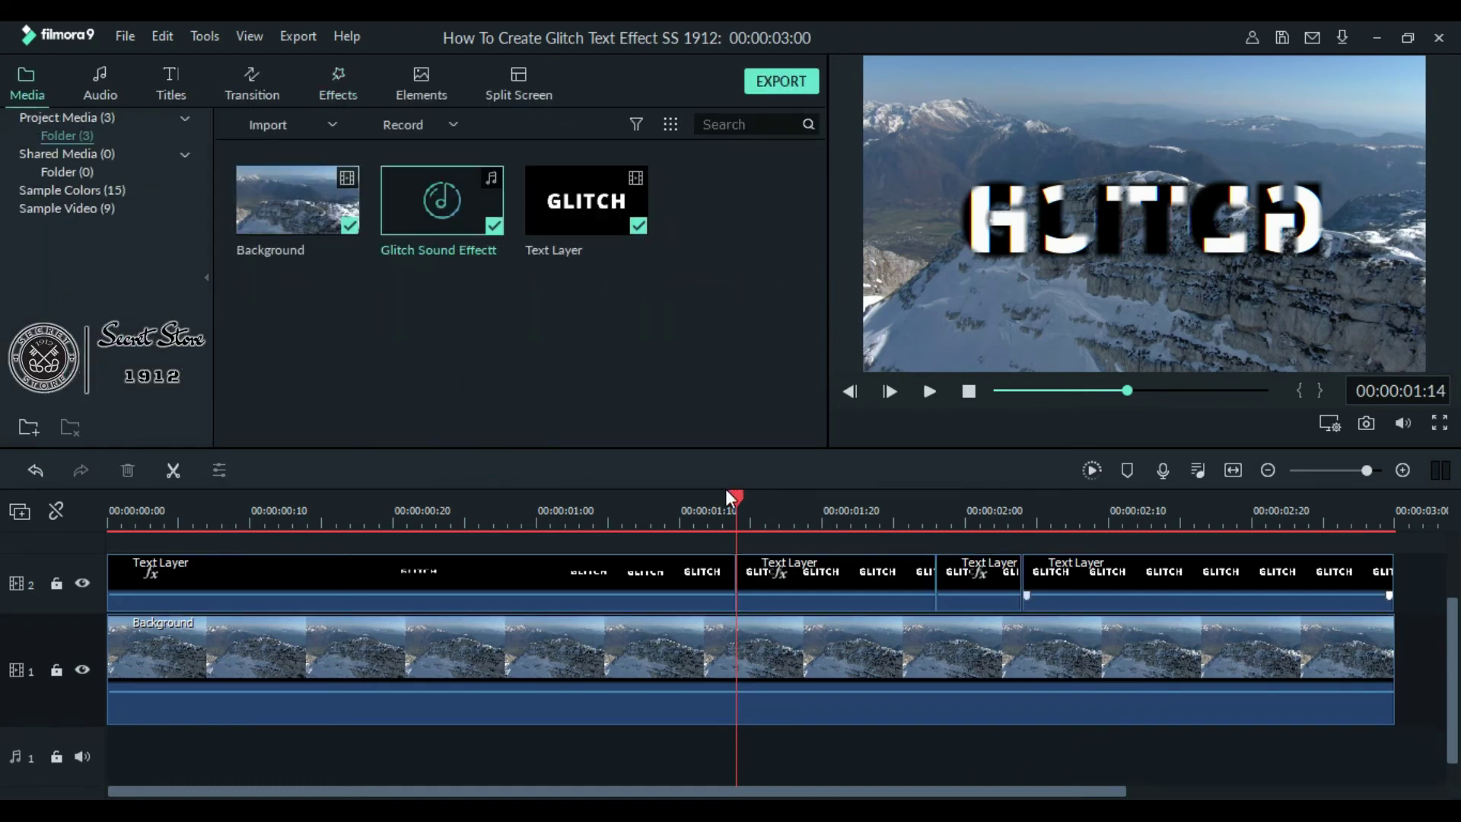
# - Place the Glitch Sound Effect on audio track 1 starting at about 0:26
pyautogui.moveTo(728, 496); pyautogui.dragTo(406, 506)
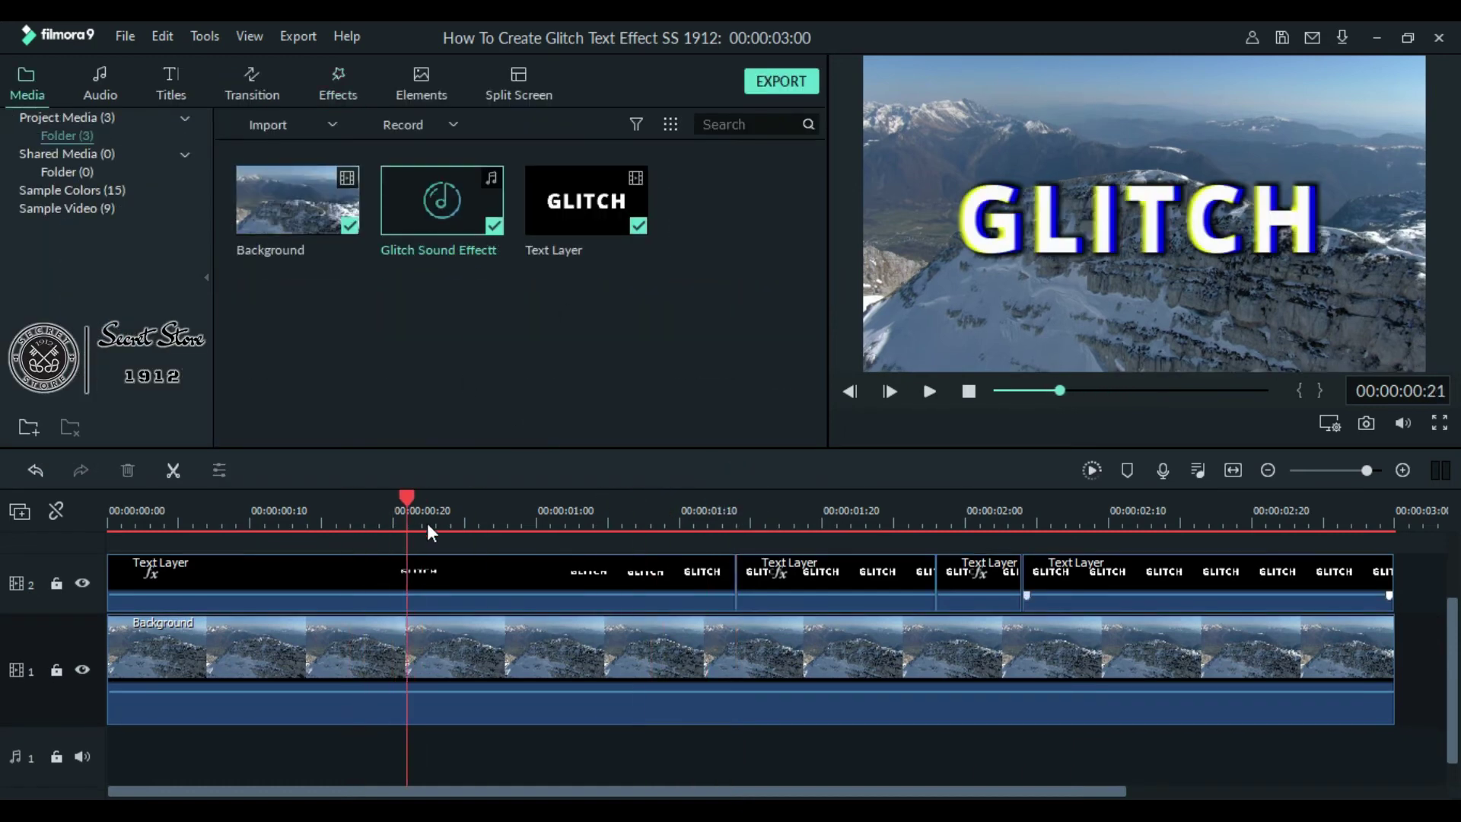
pyautogui.click(479, 524)
pyautogui.moveTo(422, 230); pyautogui.dragTo(463, 691)
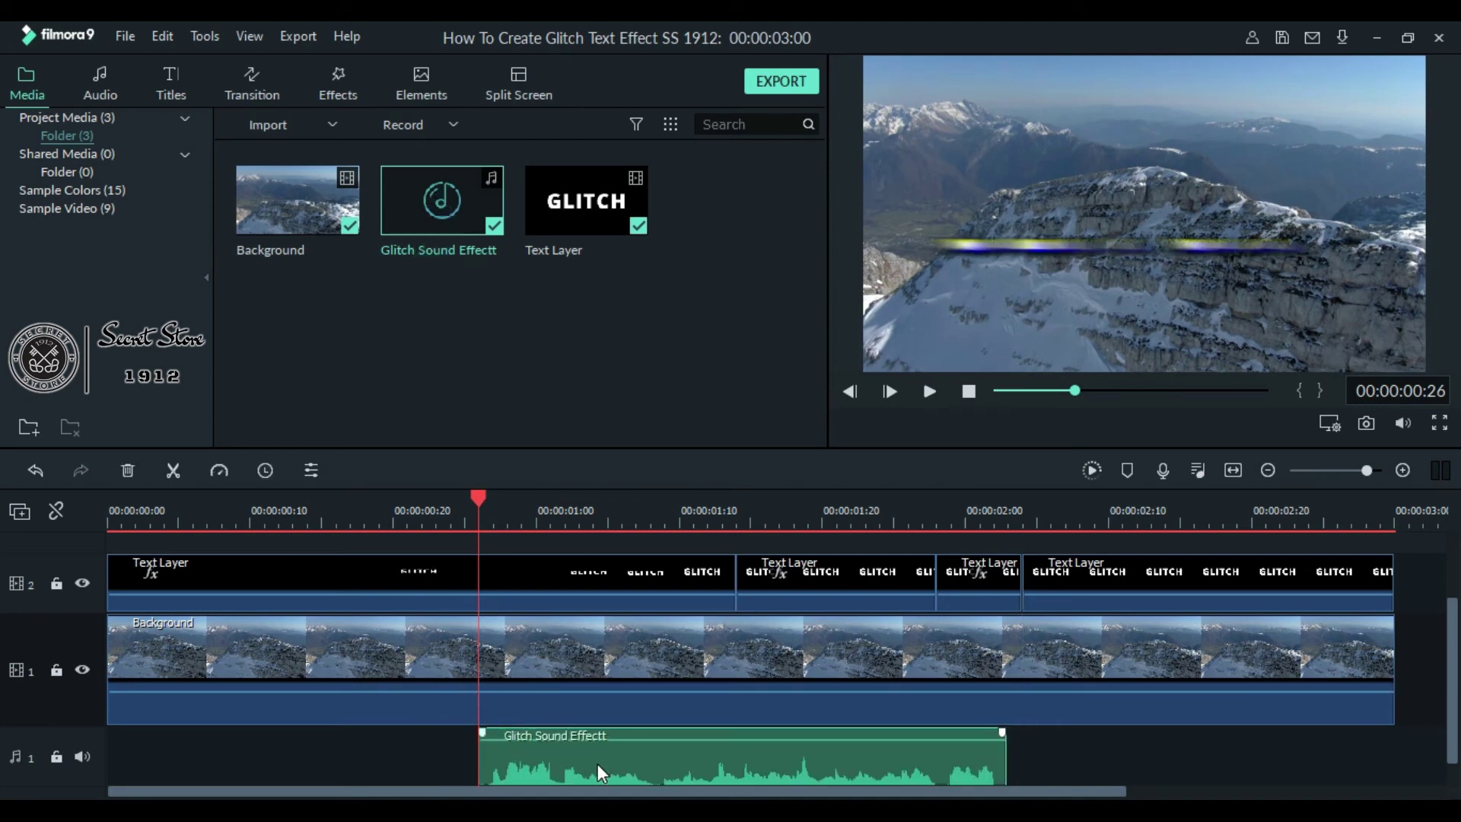
# - Add the Cinema 21:9 frame overlay on a new track 3, spanning to 00:00:03:00
pyautogui.click(339, 86)
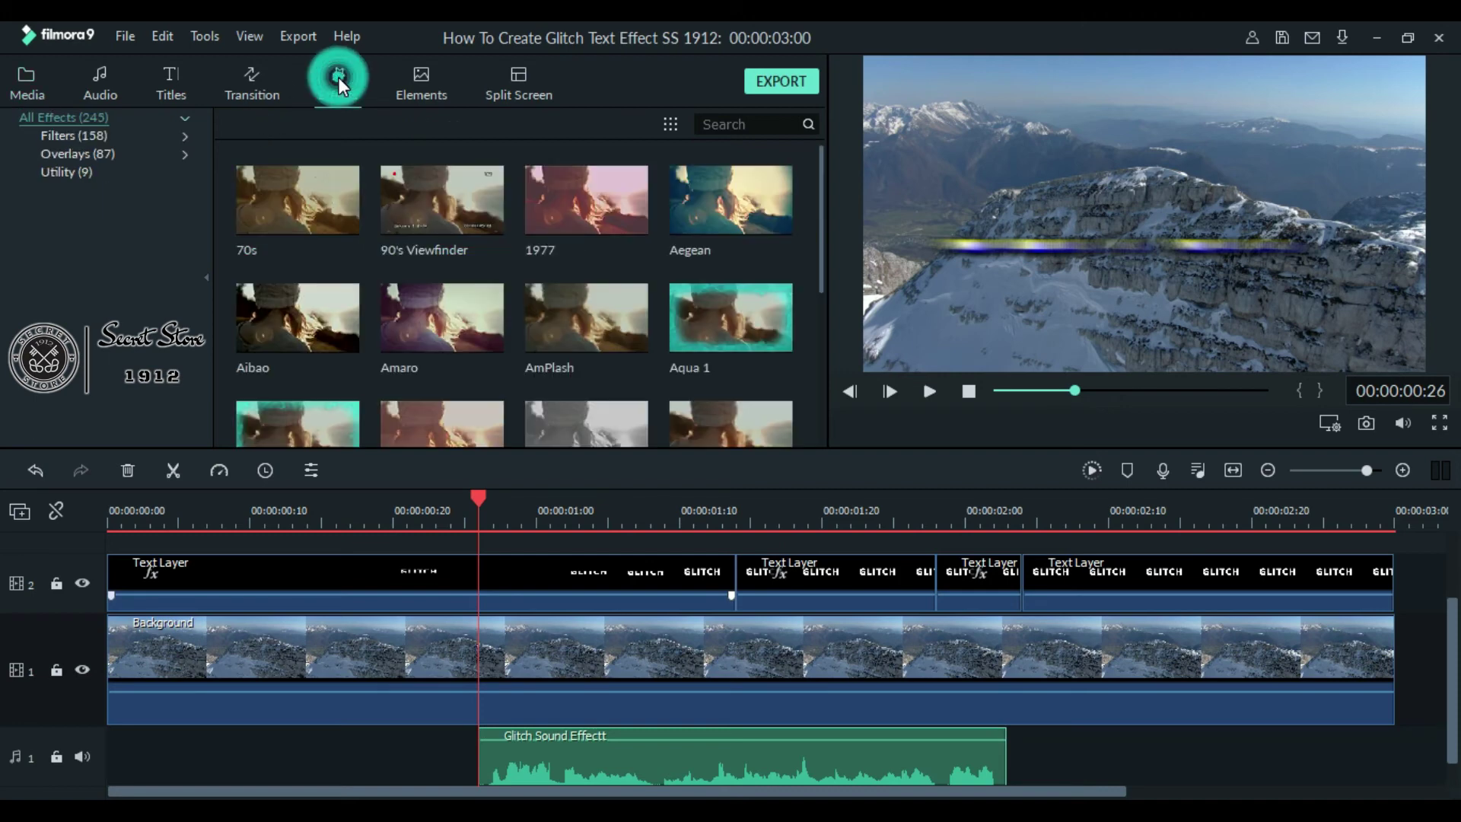
pyautogui.click(184, 154)
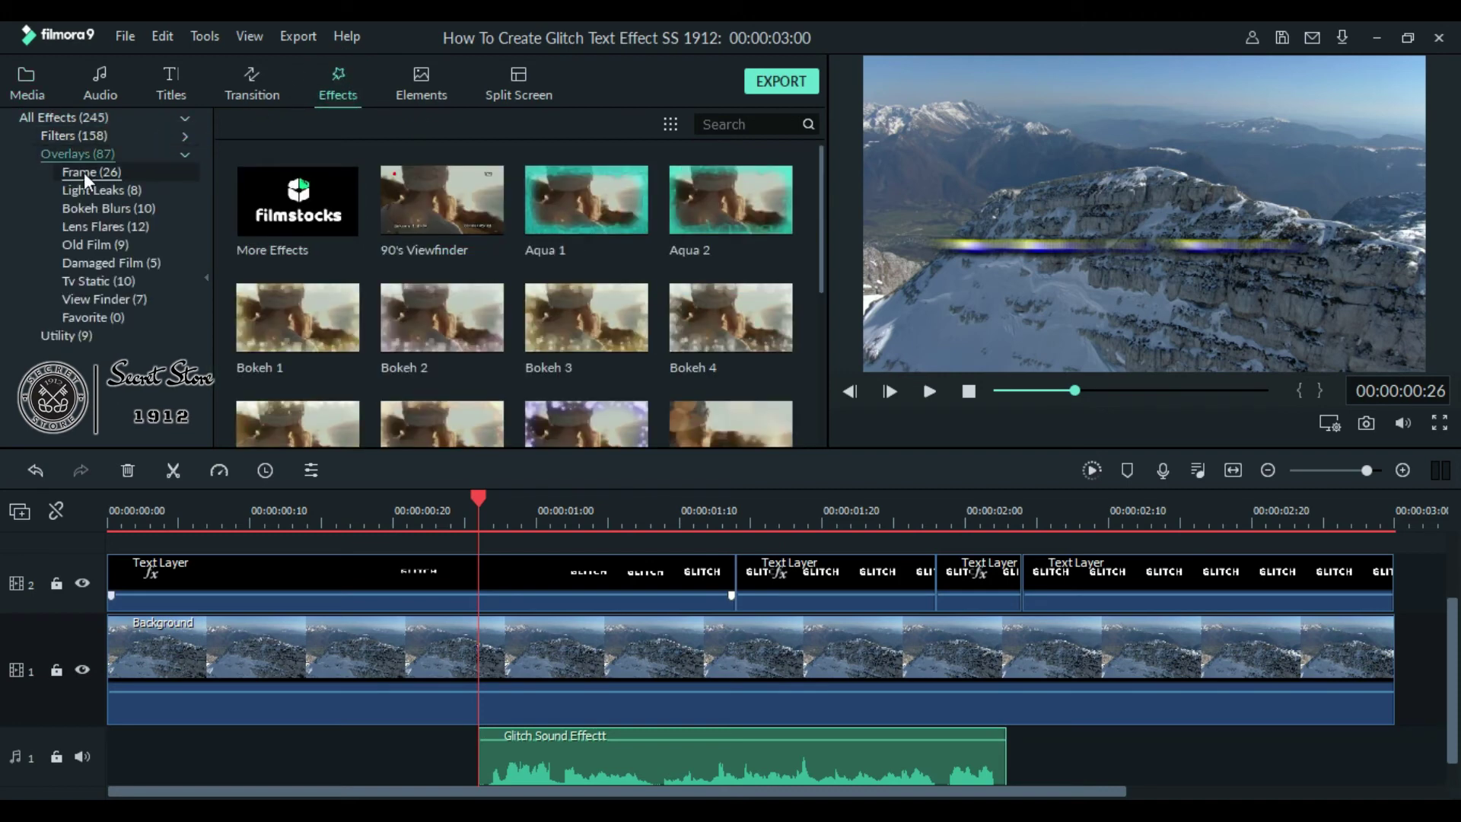
pyautogui.click(115, 177)
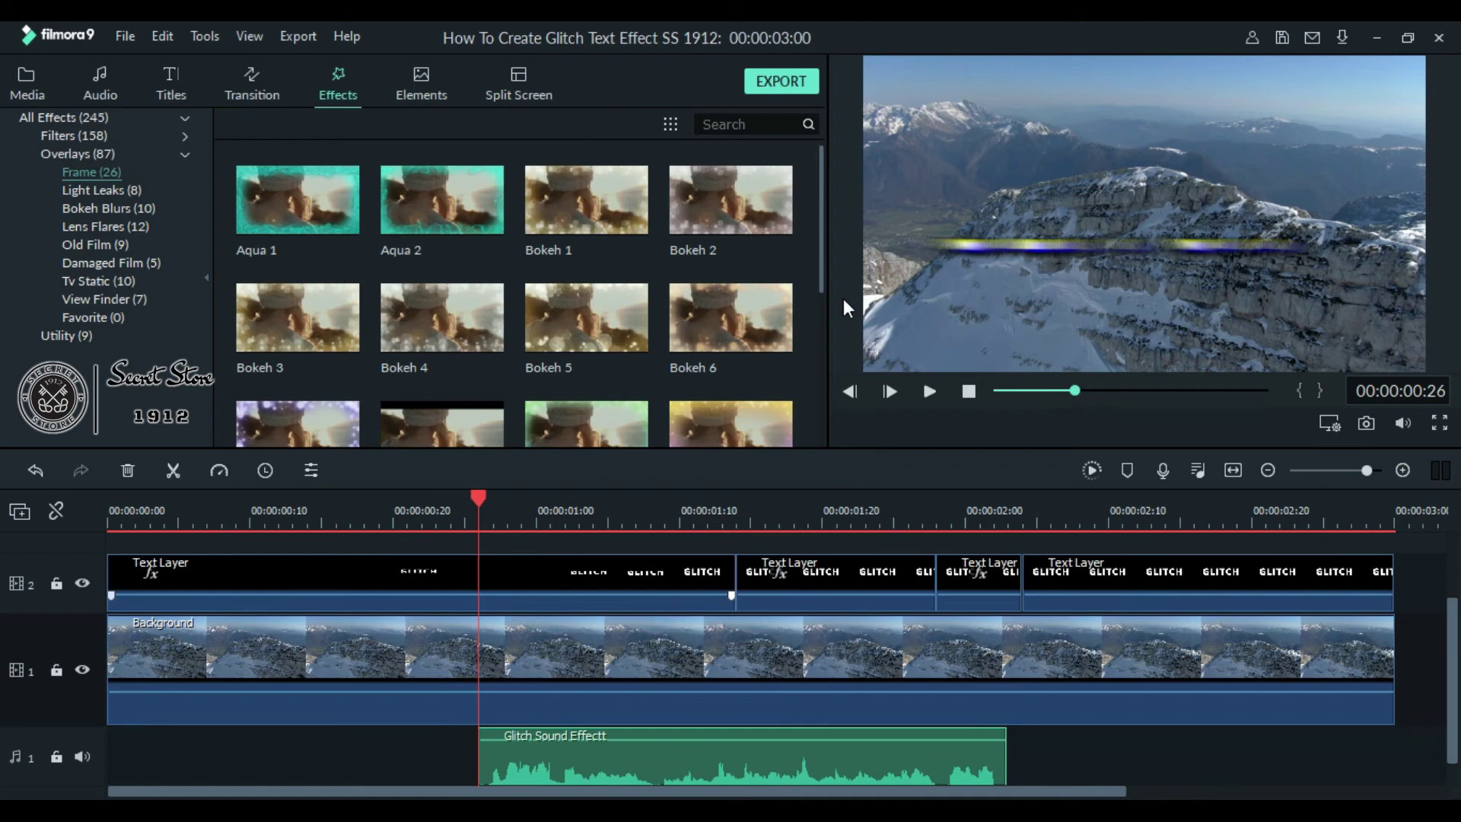
pyautogui.moveTo(818, 283); pyautogui.dragTo(824, 363)
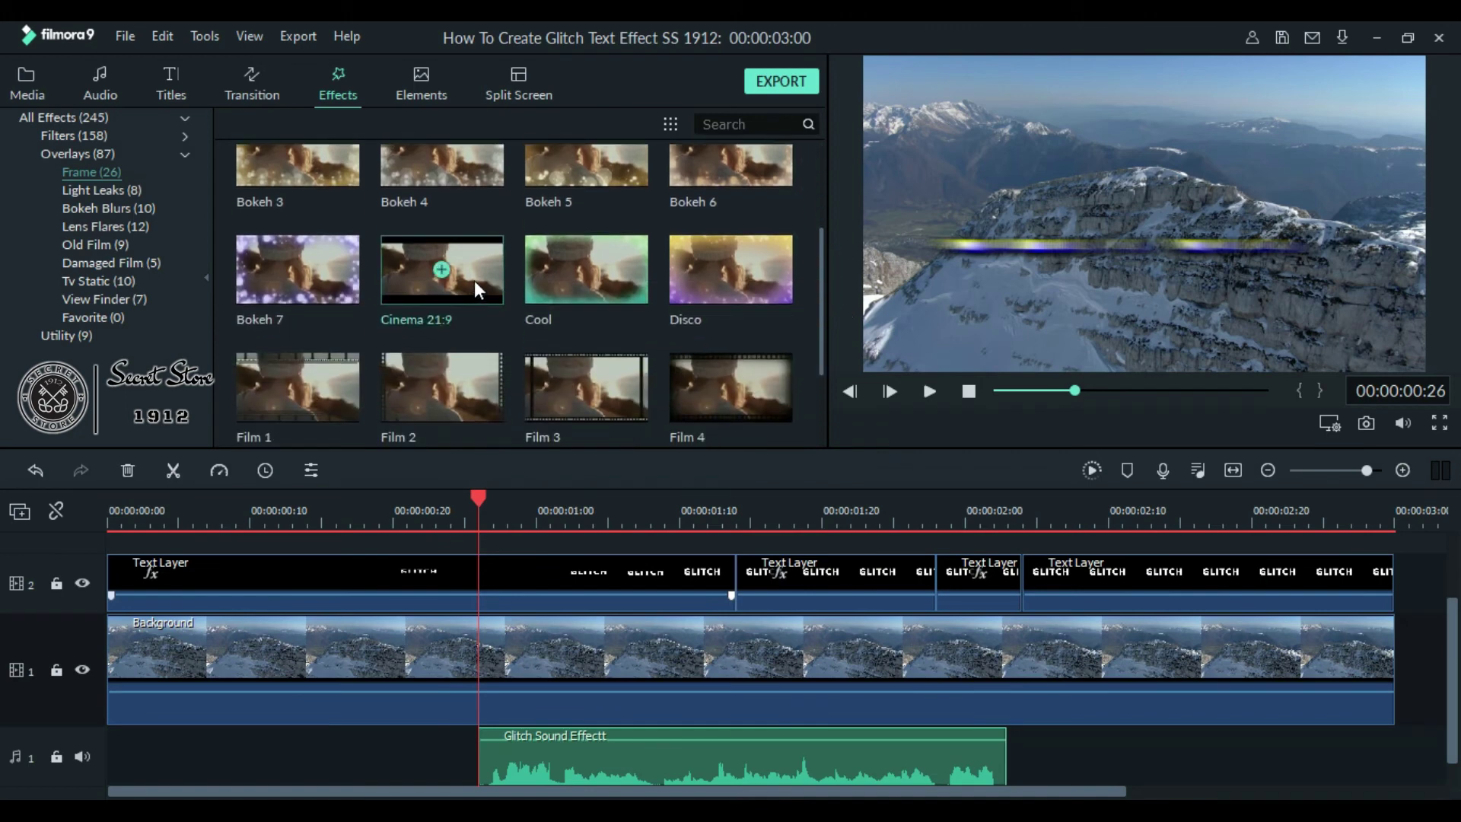
pyautogui.moveTo(475, 289); pyautogui.dragTo(1408, 623)
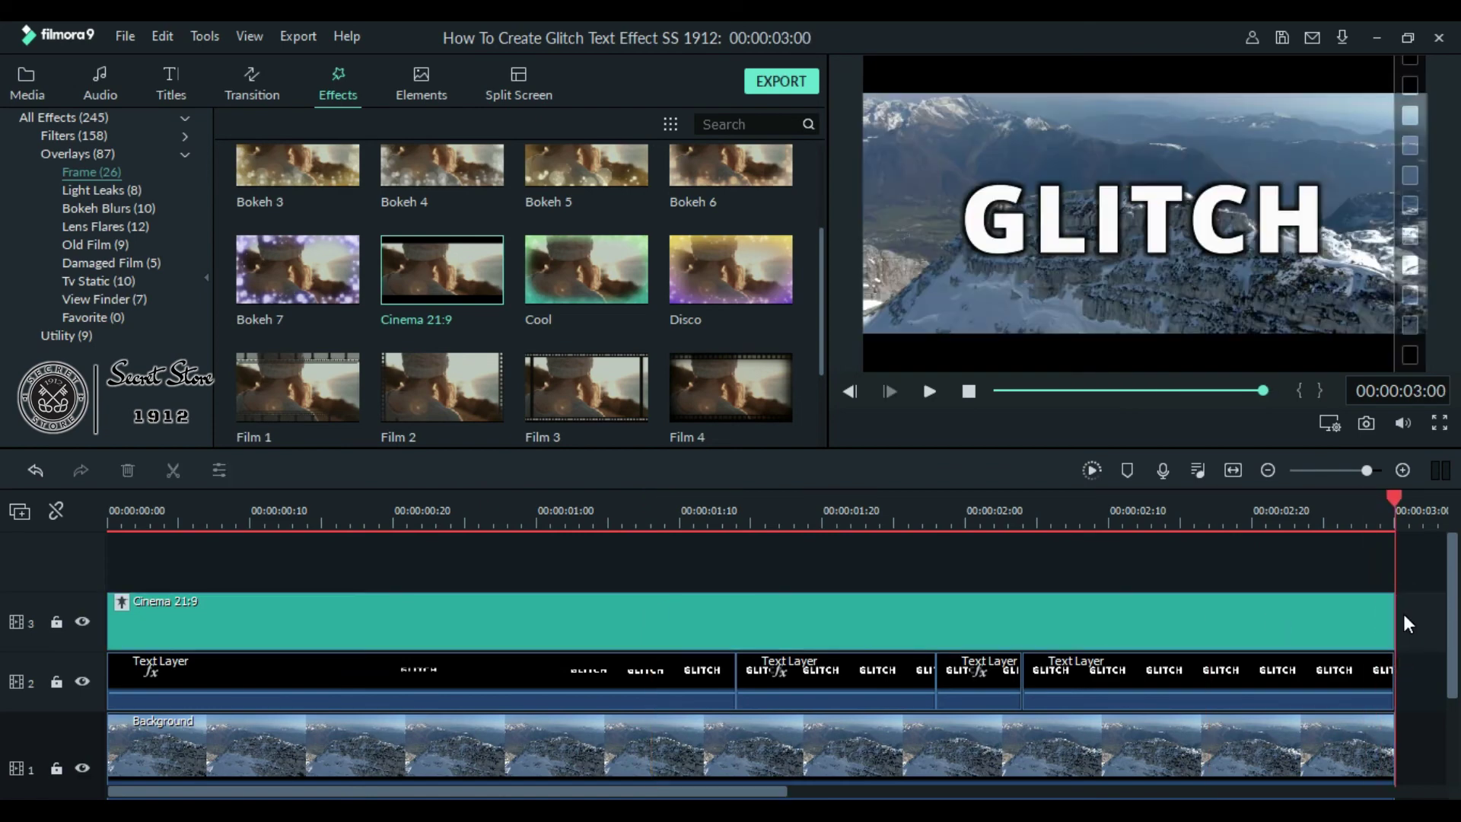